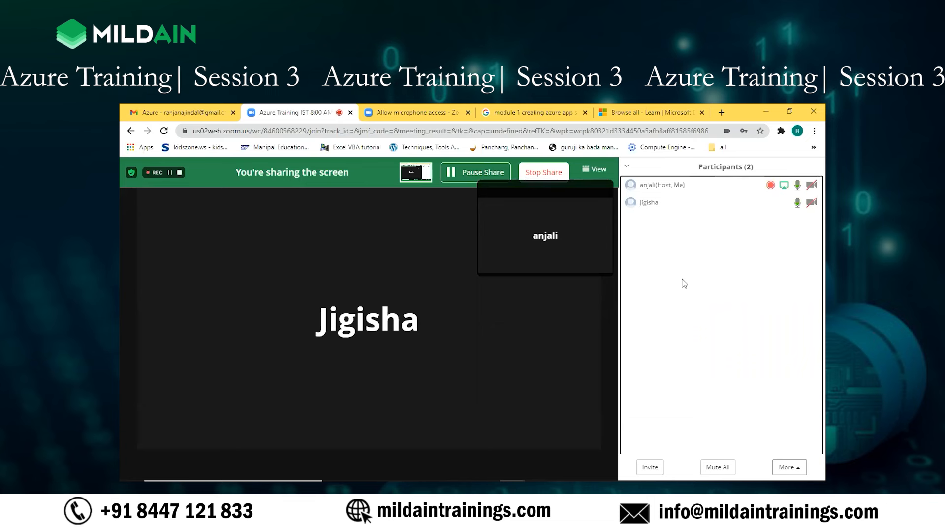
Step: Switch to the Azure portal window and open the testvaultrsh546 key vault from the portal home page
{"action": "left_click", "coordinate": [276, 487]}
{"action": "left_click", "coordinate": [513, 487]}
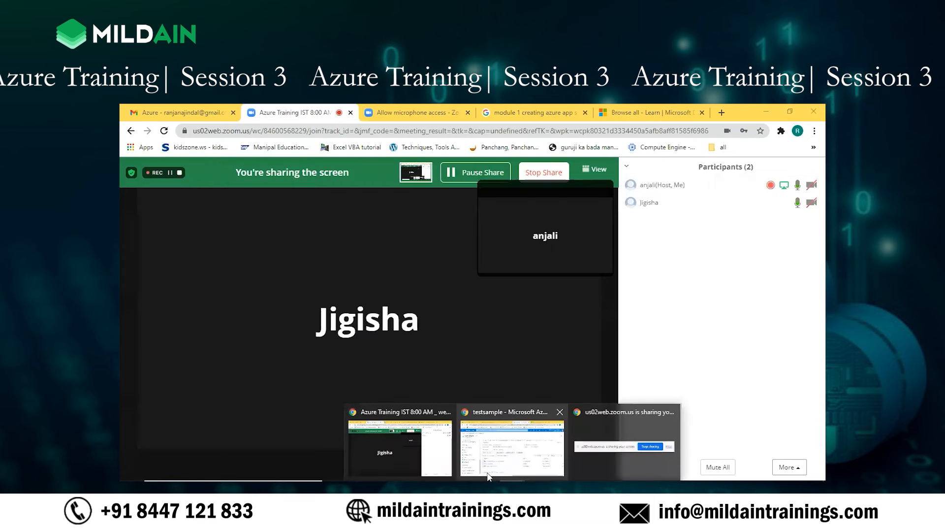
{"action": "left_click", "coordinate": [506, 458]}
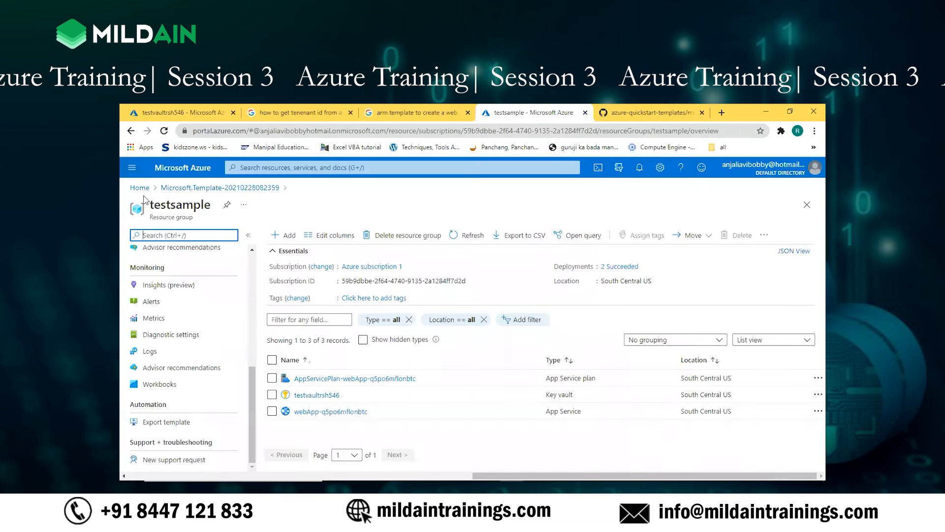
{"action": "left_click", "coordinate": [183, 117]}
{"action": "left_click", "coordinate": [137, 187]}
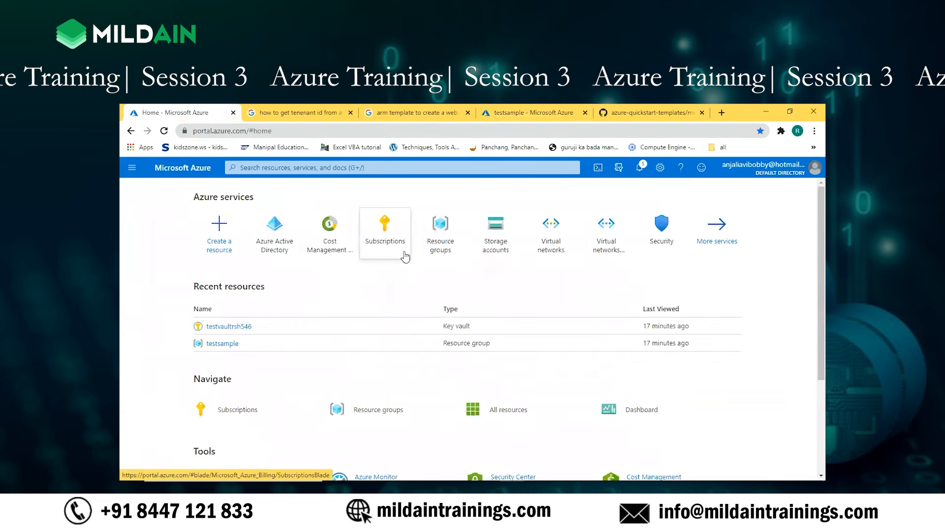
{"action": "left_click", "coordinate": [246, 331]}
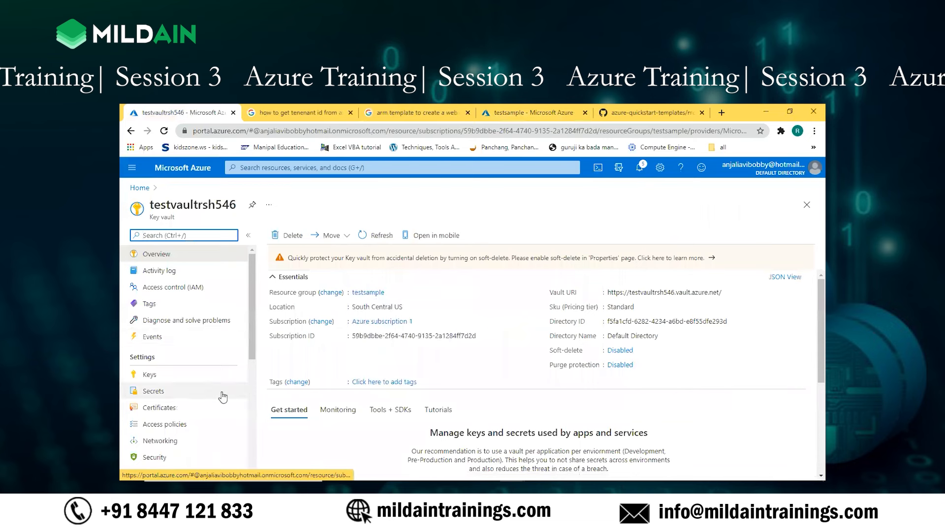
Step: Check the vault's keys, secrets and certificates pages, and open its access policies
{"action": "scroll", "coordinate": [172, 375], "scroll_direction": "down", "scroll_amount": 1}
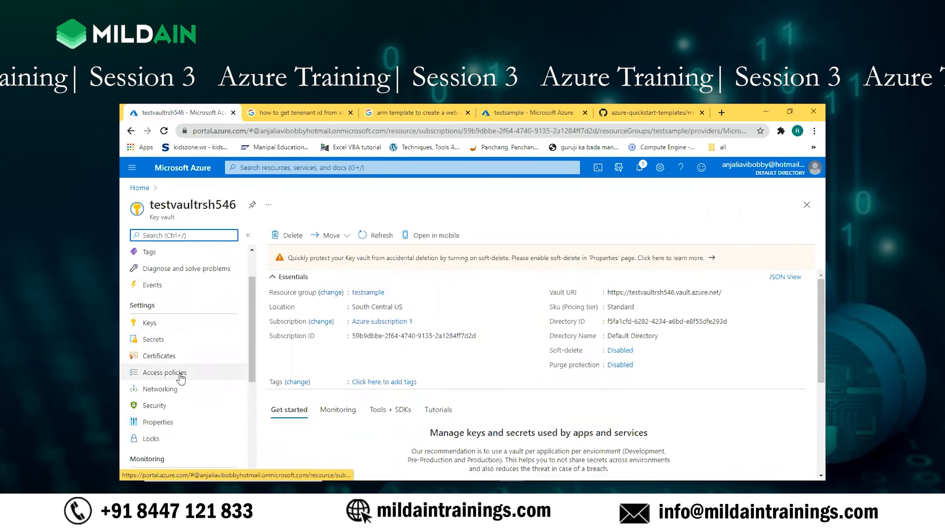
{"action": "left_click", "coordinate": [145, 324]}
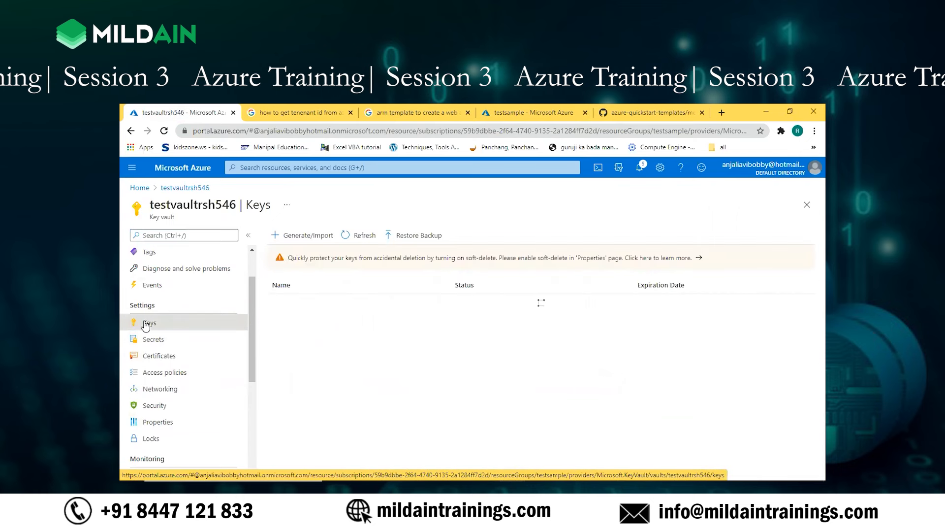
{"action": "left_click", "coordinate": [154, 339]}
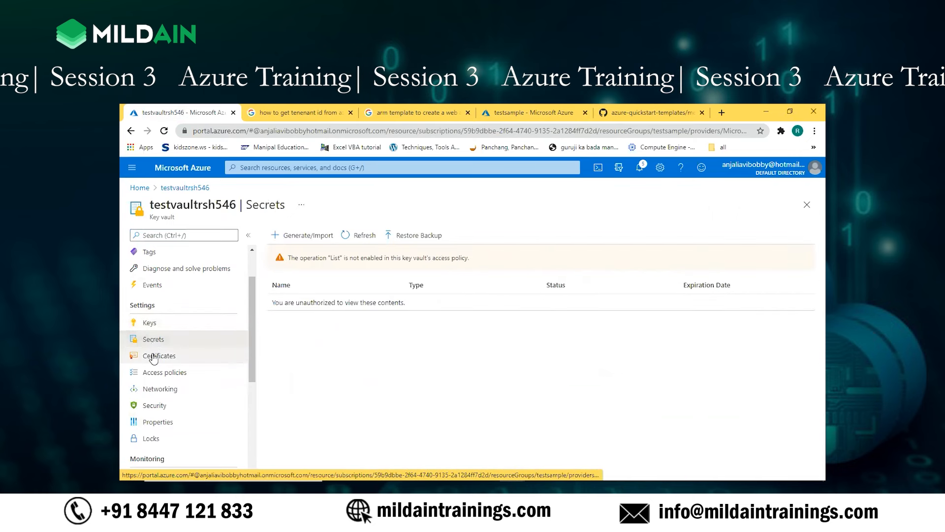
{"action": "left_click", "coordinate": [154, 358]}
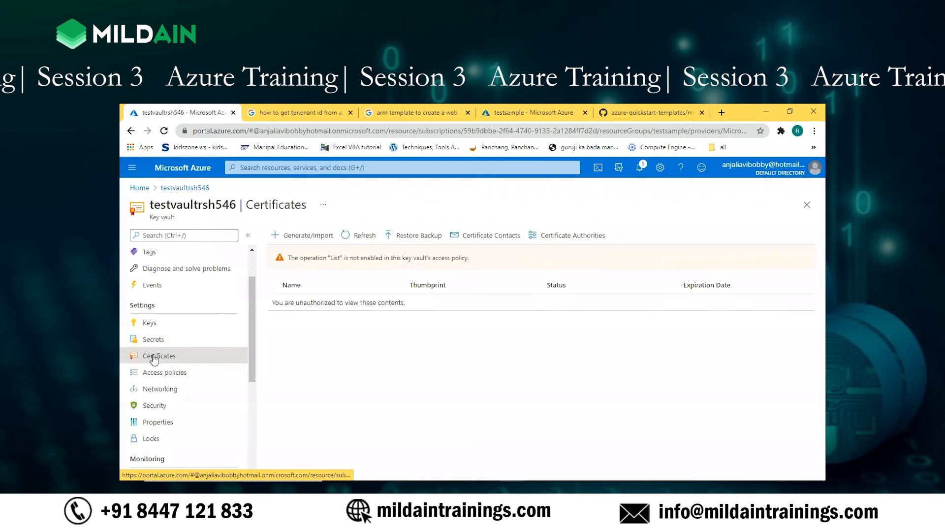
{"action": "left_click", "coordinate": [175, 378]}
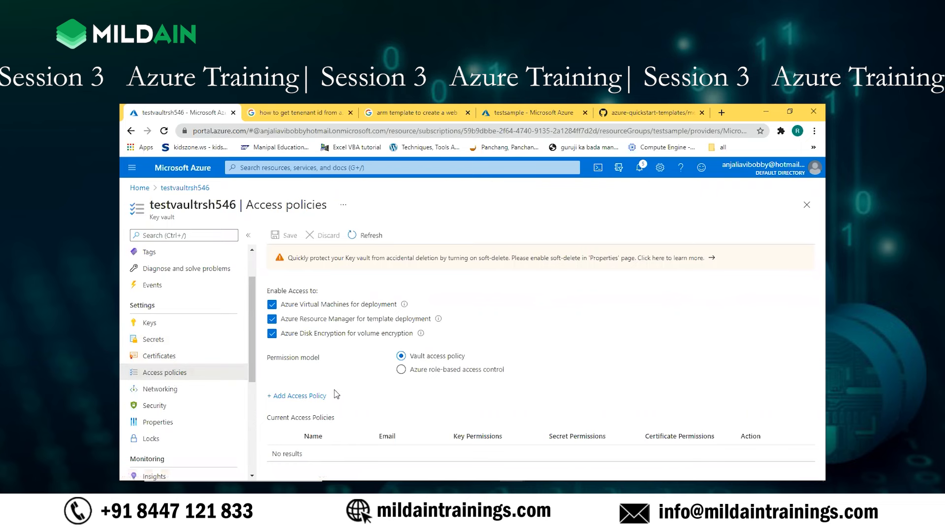
{"action": "left_click", "coordinate": [308, 397]}
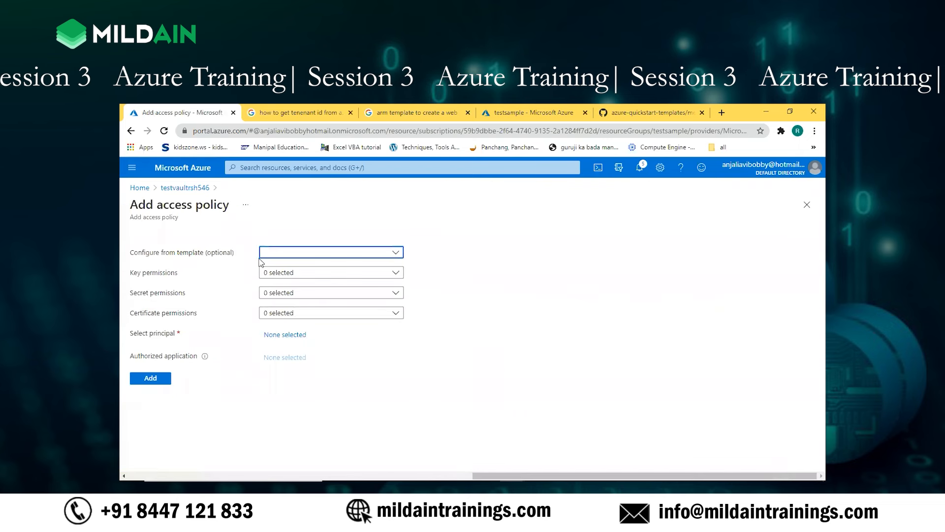
{"action": "left_click", "coordinate": [329, 253]}
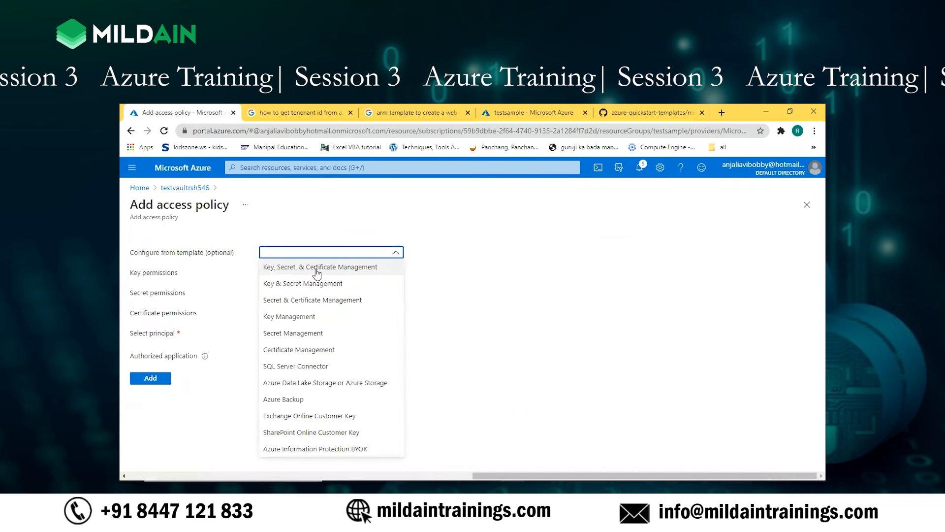
{"action": "left_click", "coordinate": [317, 266]}
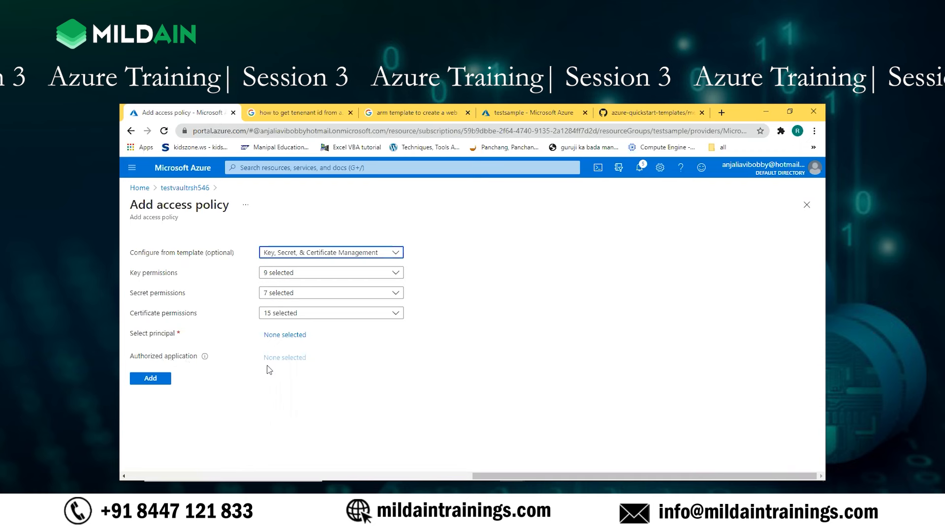
{"action": "left_click", "coordinate": [285, 336]}
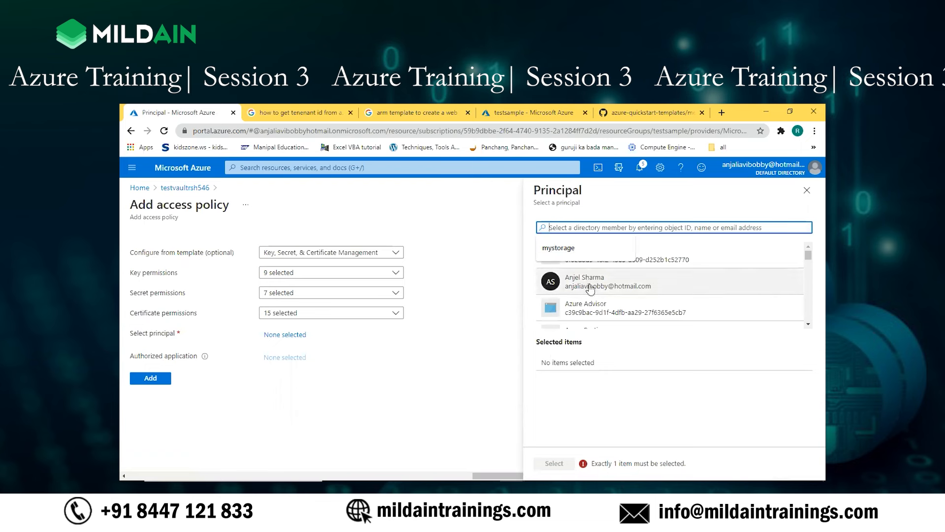
{"action": "left_click", "coordinate": [590, 288]}
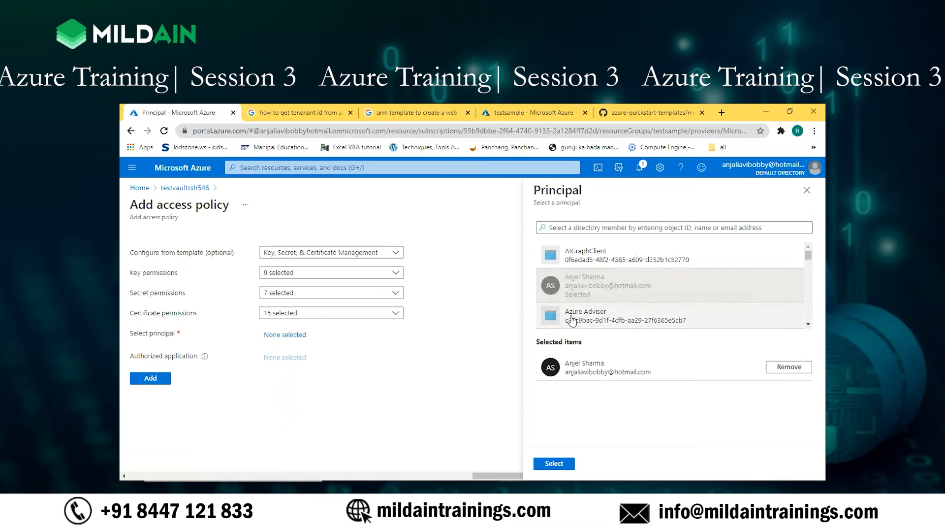
{"action": "left_click", "coordinate": [555, 463]}
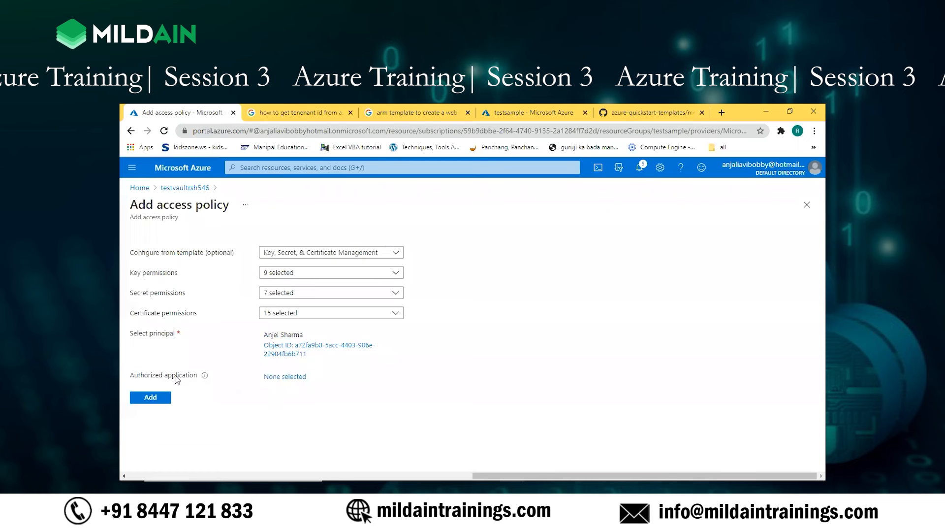
{"action": "left_click", "coordinate": [289, 380]}
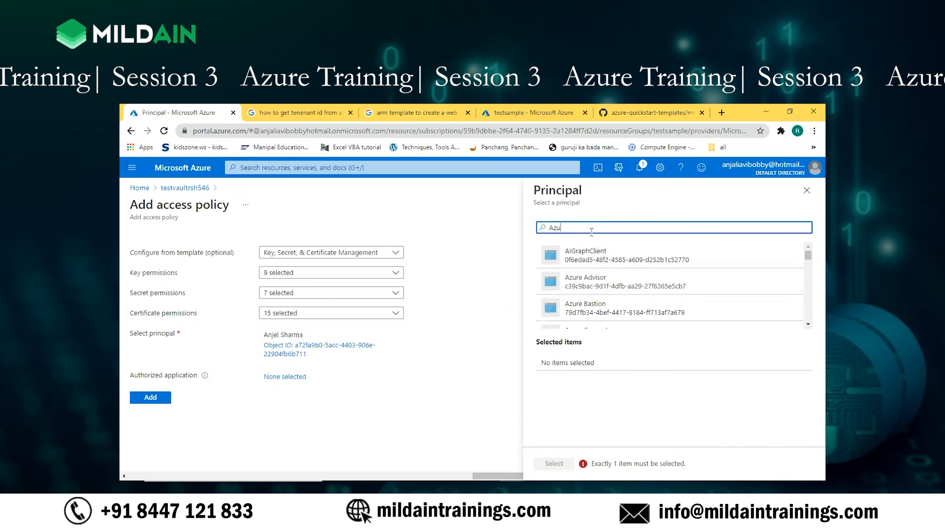
{"action": "type", "text": "Azure storage"}
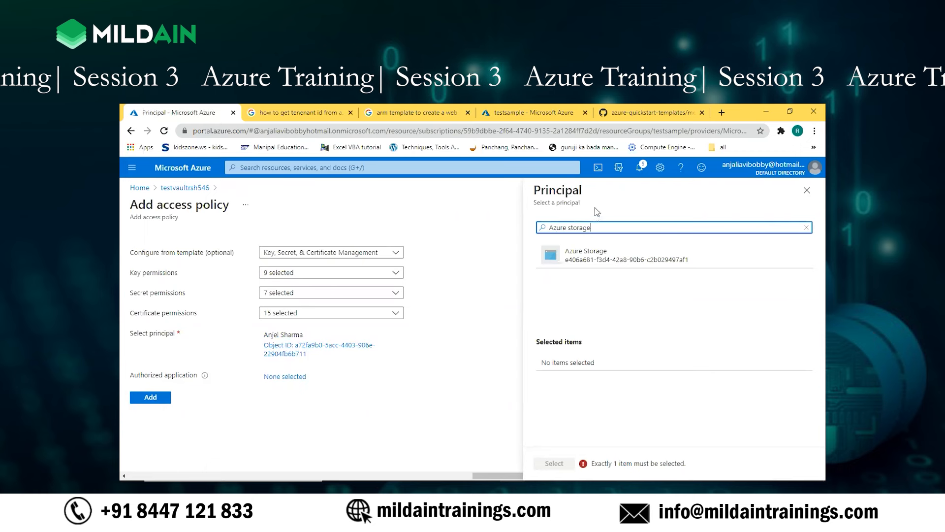
{"action": "left_click", "coordinate": [607, 258]}
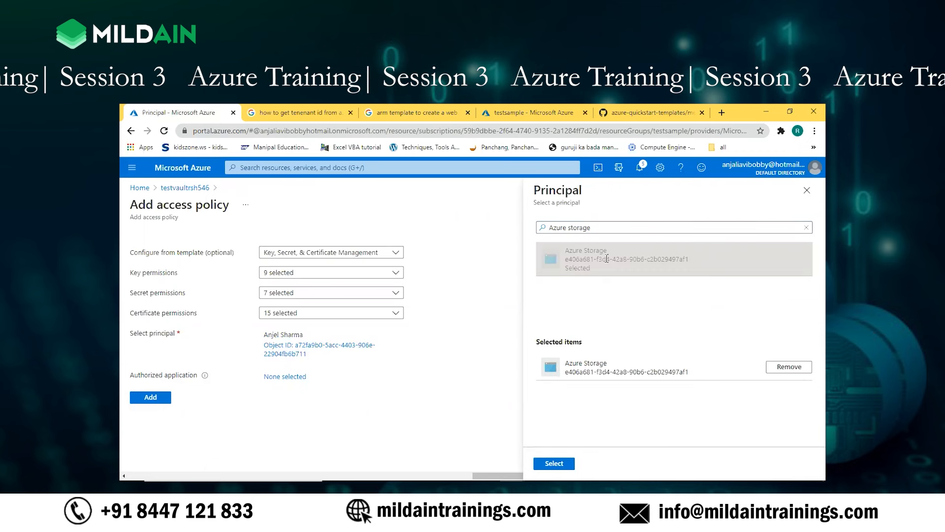
{"action": "left_click", "coordinate": [555, 464]}
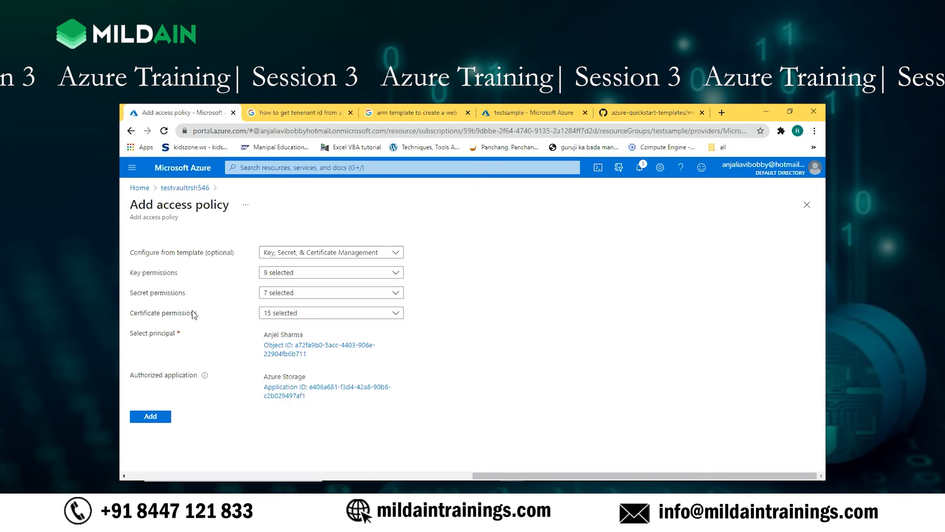
{"action": "left_click", "coordinate": [185, 189]}
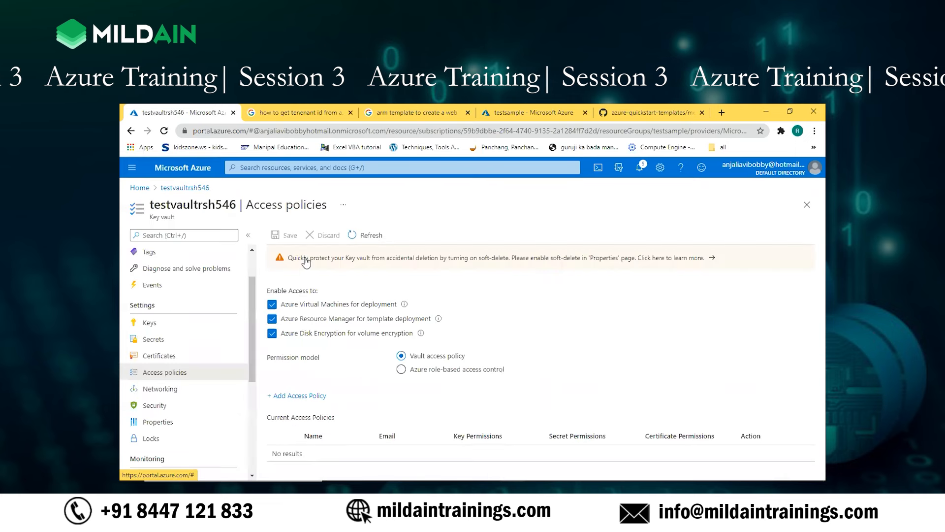
Step: Add an access policy from the Key, Secret, & Certificate Management template with the signed-in user's account as principal and no authorized application
{"action": "left_click", "coordinate": [301, 396]}
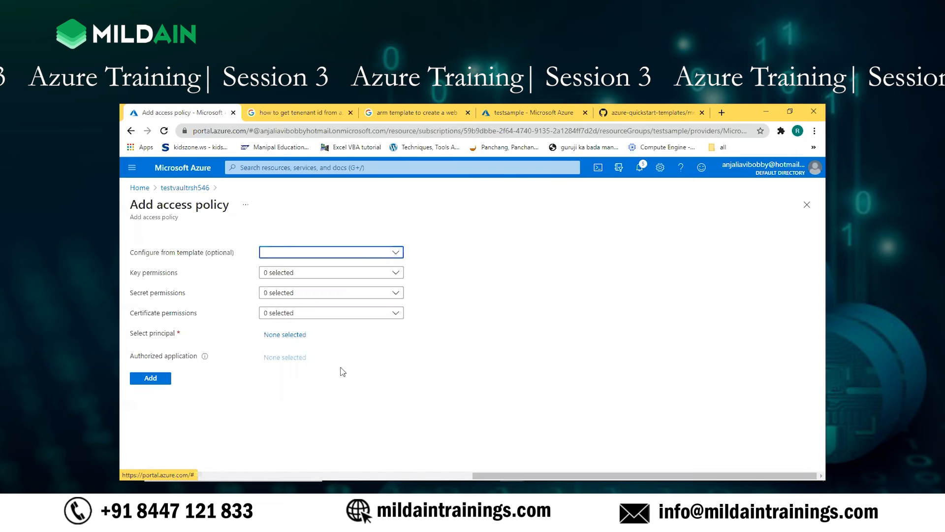
{"action": "left_click", "coordinate": [397, 253]}
{"action": "left_click", "coordinate": [311, 267]}
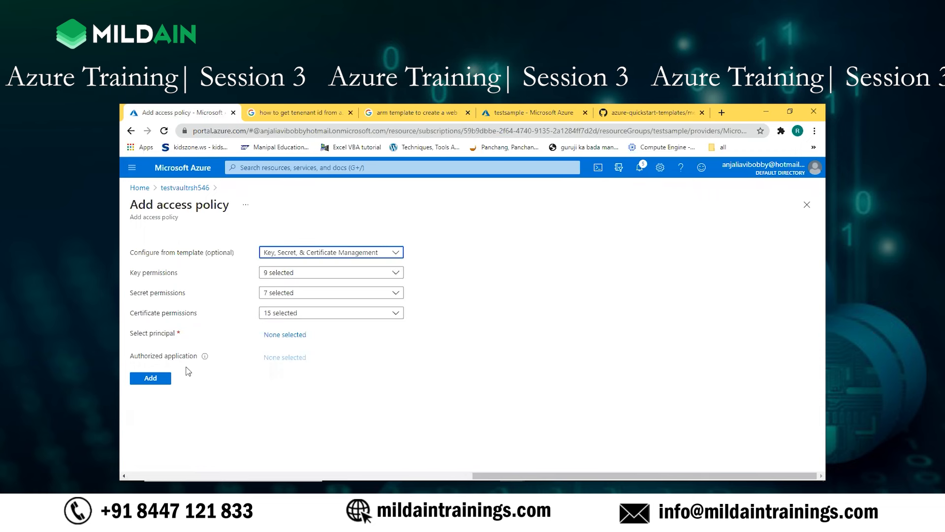
{"action": "left_click", "coordinate": [287, 336]}
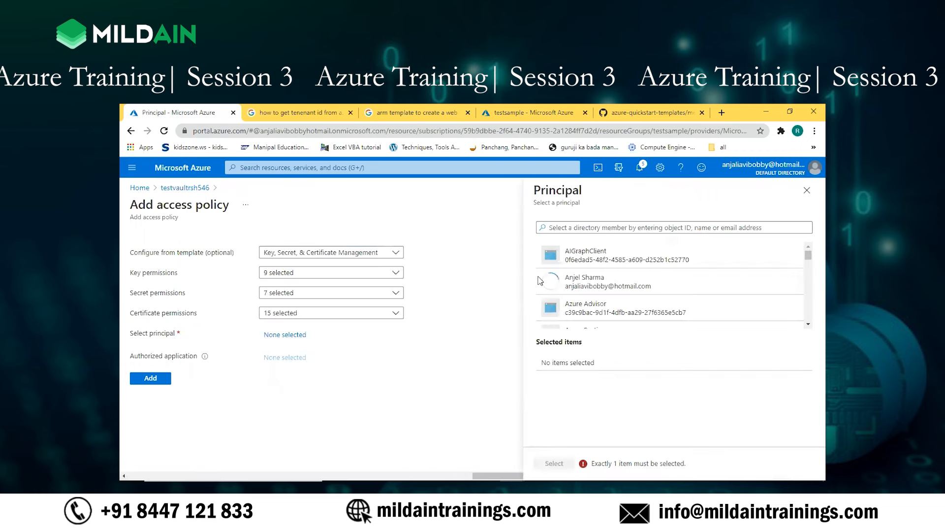
{"action": "left_click", "coordinate": [591, 291]}
{"action": "left_click", "coordinate": [547, 464]}
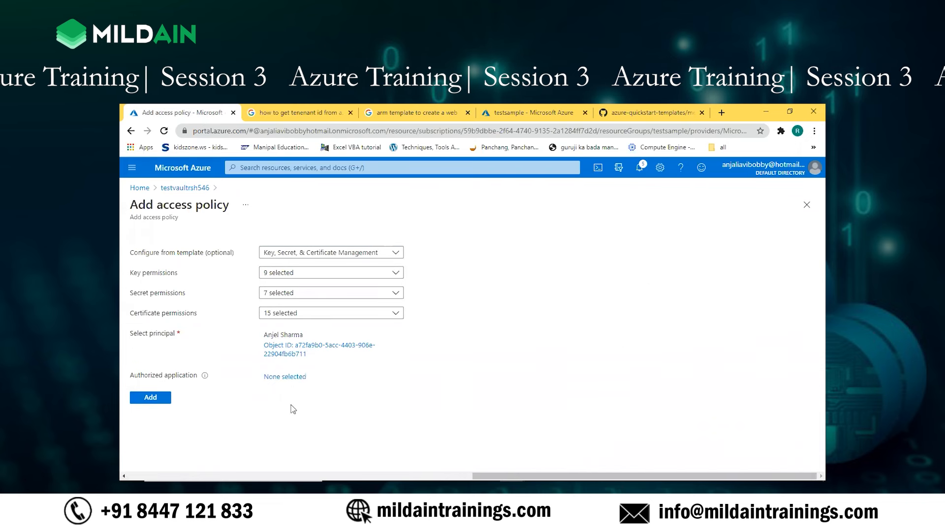
{"action": "left_click", "coordinate": [150, 397]}
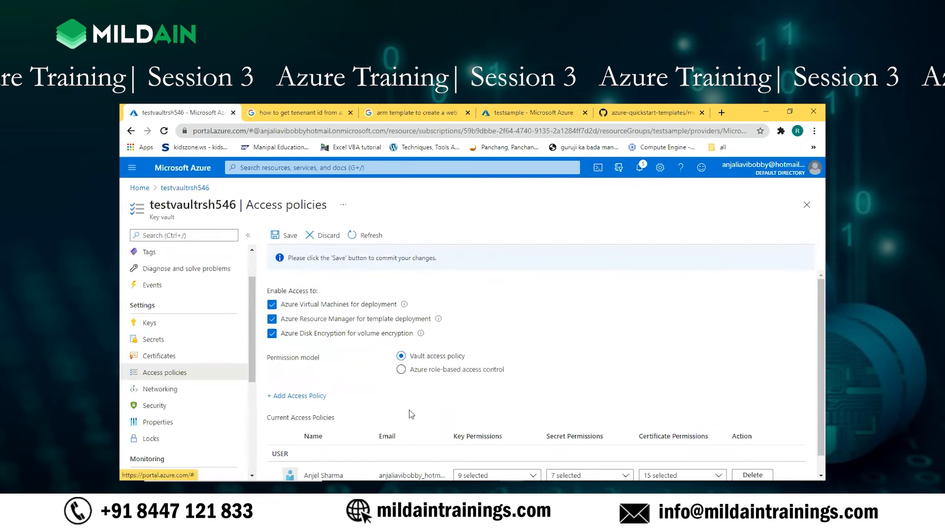
Step: Start another access policy using the Key, Secret, & Certificate Management template
{"action": "scroll", "coordinate": [412, 414], "scroll_direction": "down", "scroll_amount": 1}
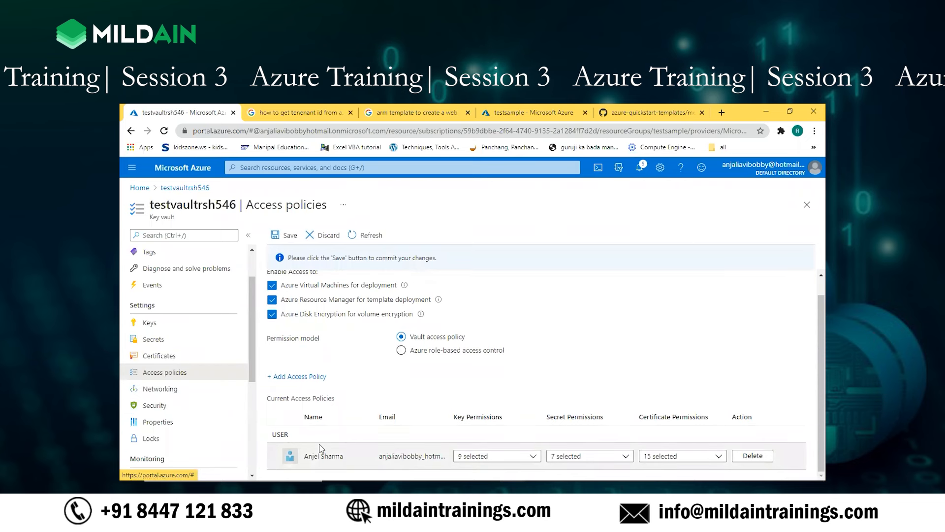
{"action": "left_click", "coordinate": [310, 376]}
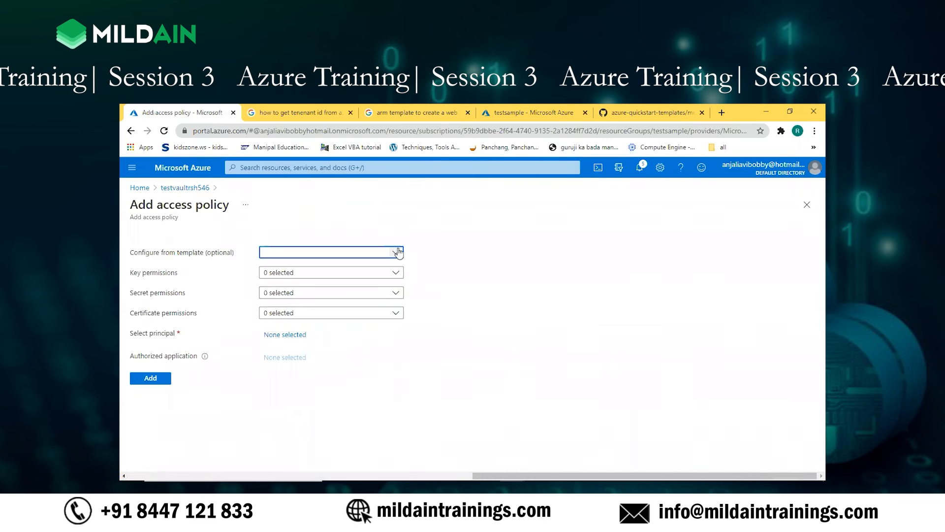
{"action": "left_click", "coordinate": [399, 252]}
{"action": "left_click", "coordinate": [296, 266]}
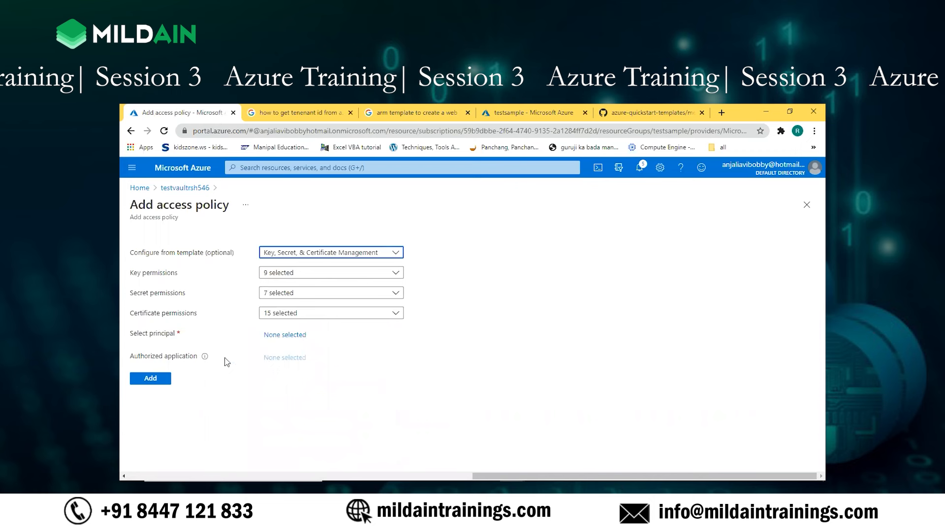
Step: Browse the principals available for the policy, search them for winuinstance, and clear the search
{"action": "left_click", "coordinate": [296, 338]}
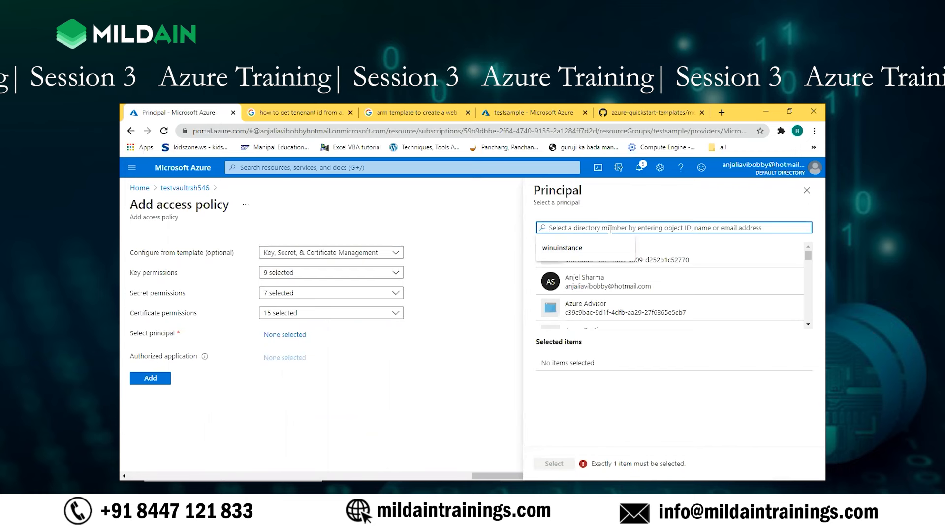
{"action": "type", "text": "a"}
{"action": "key", "text": "BackSpace"}
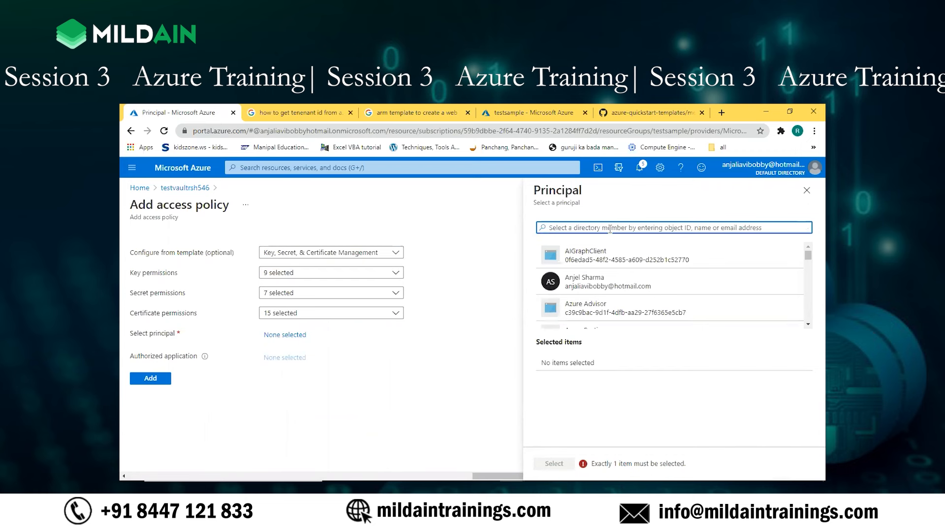
{"action": "scroll", "coordinate": [591, 297], "scroll_direction": "down", "scroll_amount": 2}
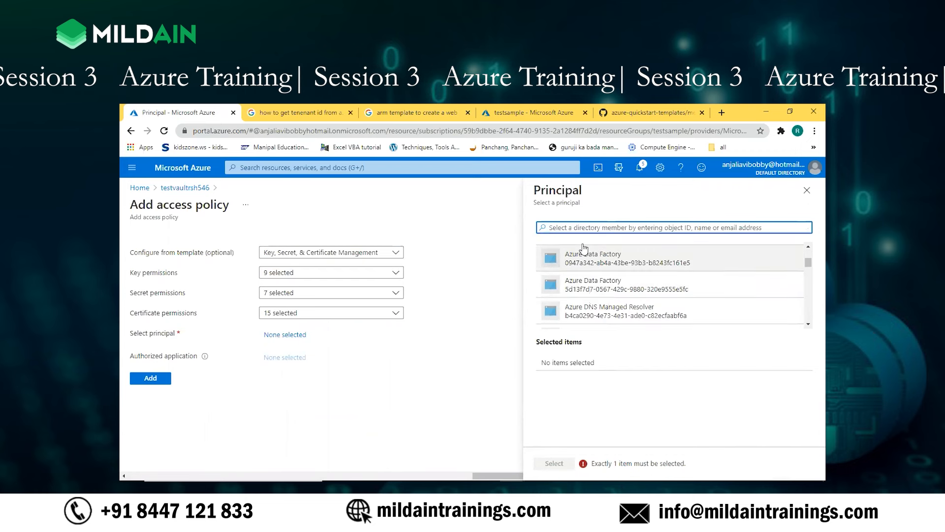
{"action": "left_click", "coordinate": [573, 228]}
{"action": "left_click", "coordinate": [562, 248]}
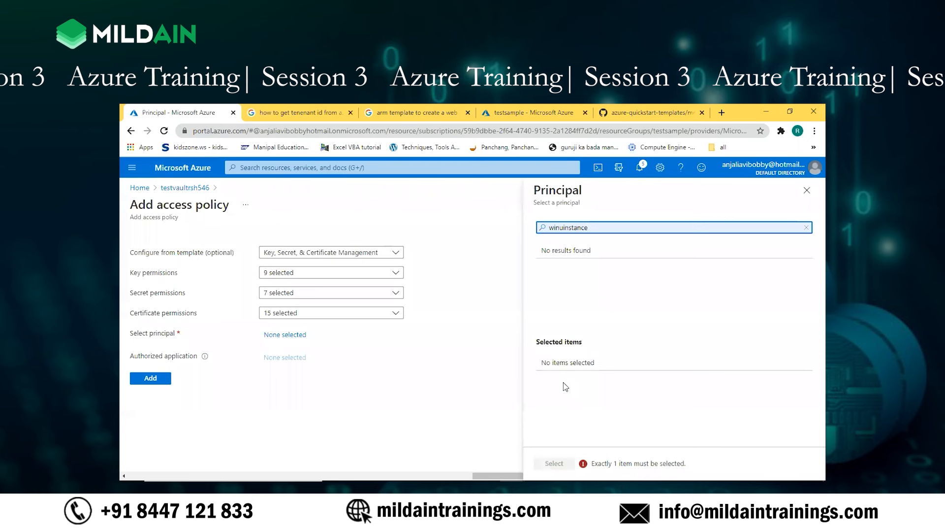
{"action": "double_click", "coordinate": [596, 231]}
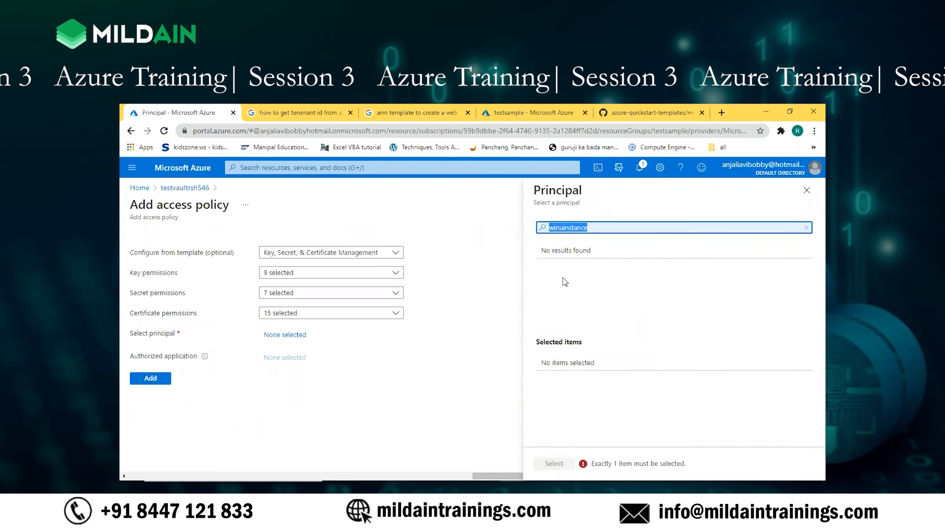
{"action": "key", "text": "BackSpace"}
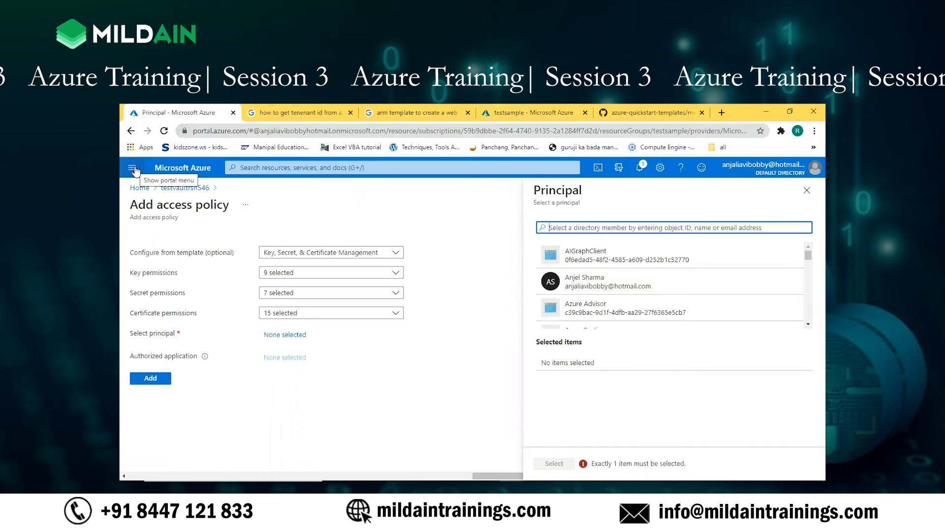
Step: Switch to the overview of the testsample resource group
{"action": "left_click", "coordinate": [512, 113]}
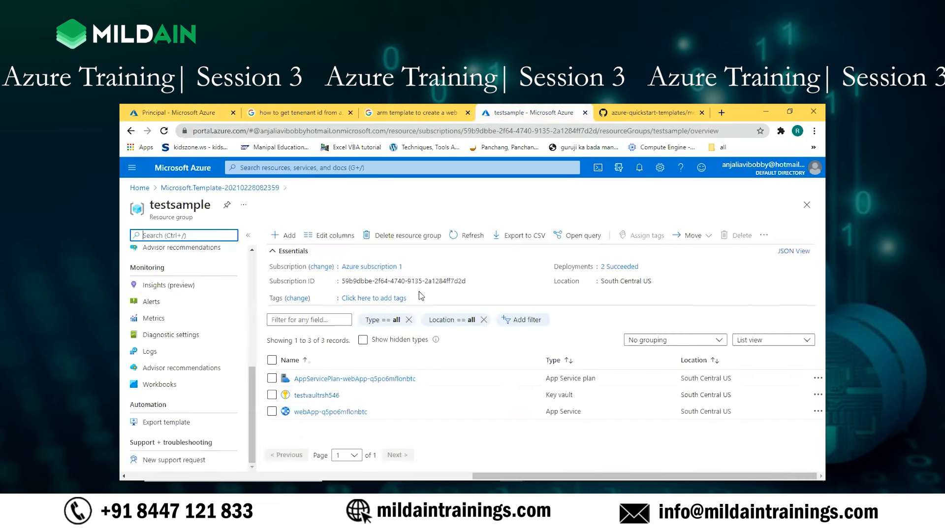
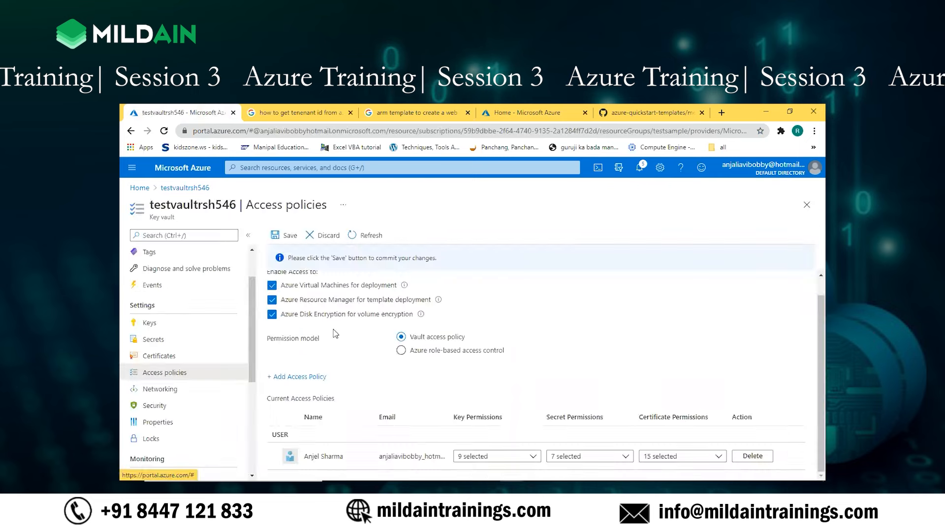
Step: Go back to the portal home, reopen the testvaultrsh546 key vault from the recent resources, and view its access policies
{"action": "left_click", "coordinate": [139, 188]}
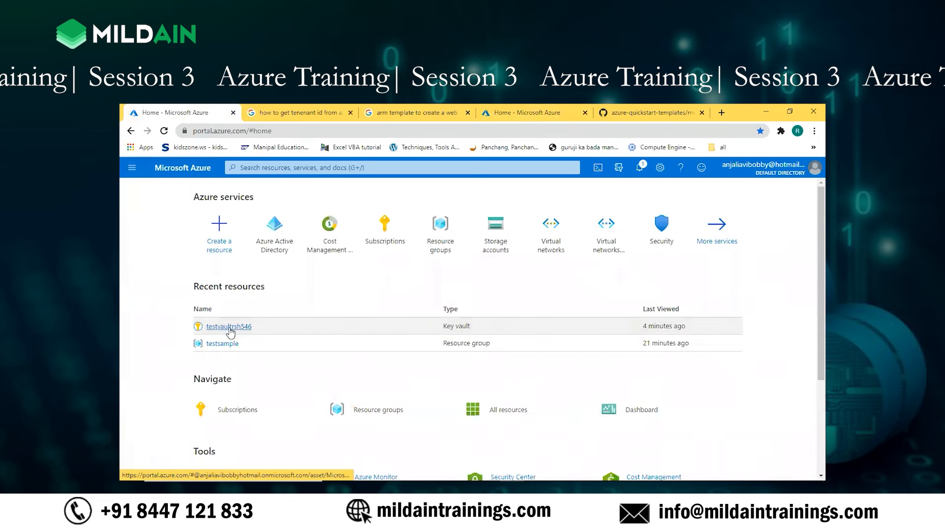
{"action": "left_click", "coordinate": [229, 327]}
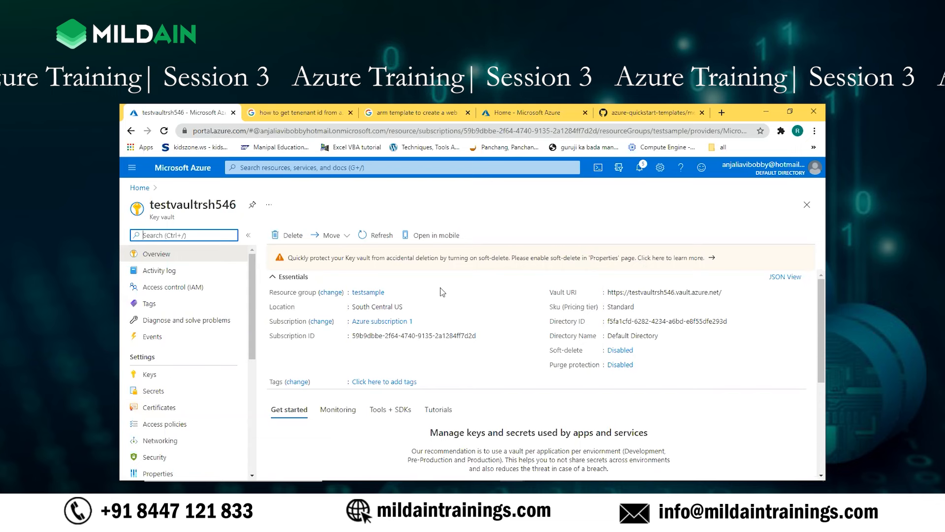
{"action": "left_click", "coordinate": [168, 426]}
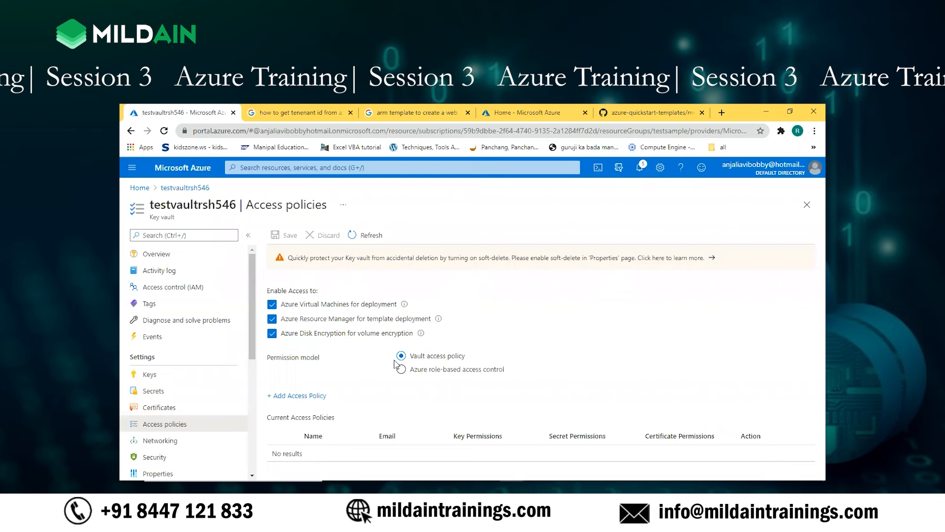
Step: Start generating a new key in the testvaultrsh546 vault and name it storage
{"action": "left_click", "coordinate": [149, 374]}
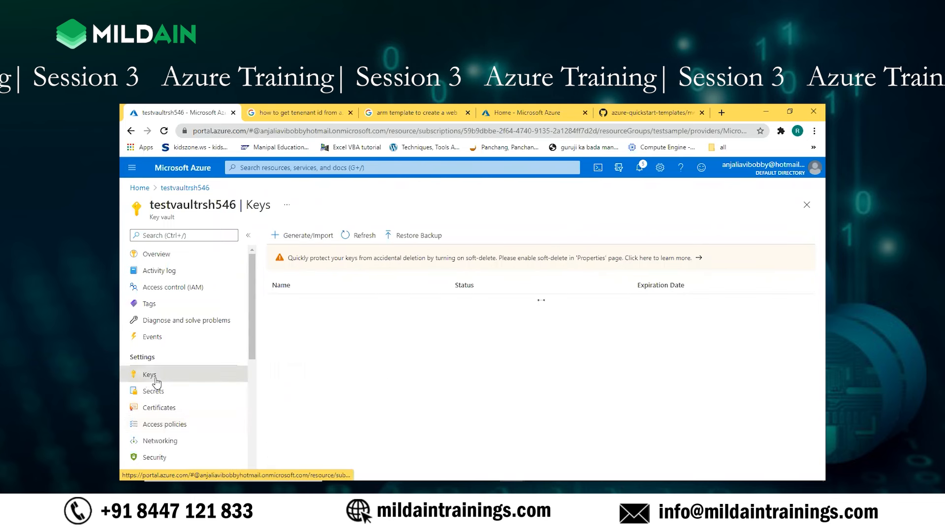
{"action": "left_click", "coordinate": [305, 236]}
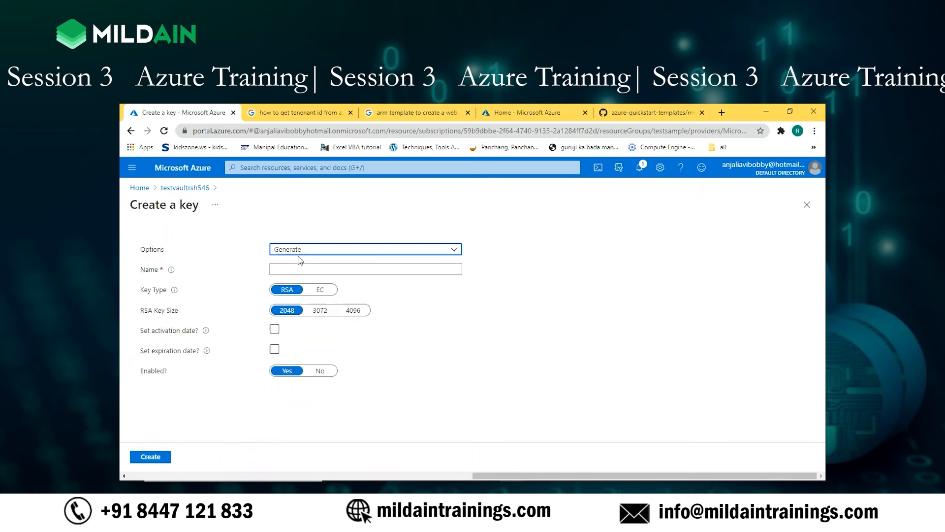
{"action": "left_click", "coordinate": [381, 267]}
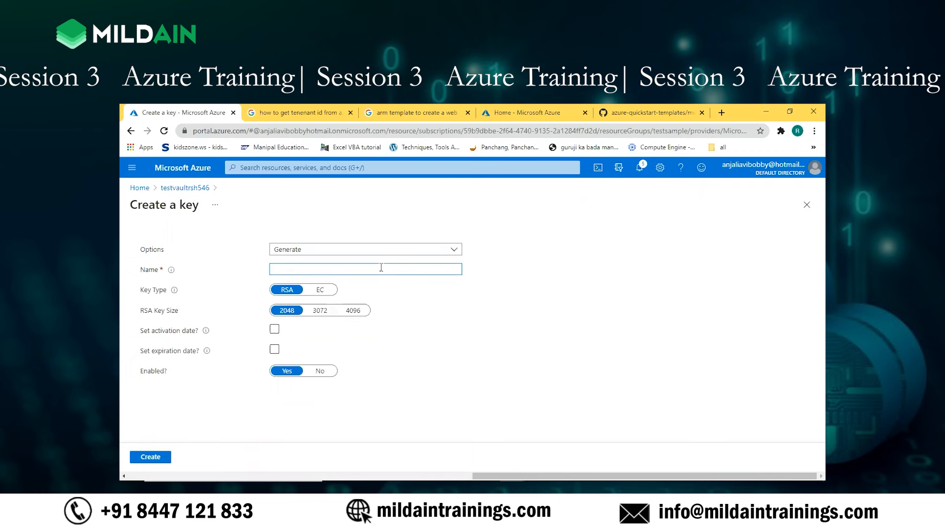
{"action": "type", "text": "sto"}
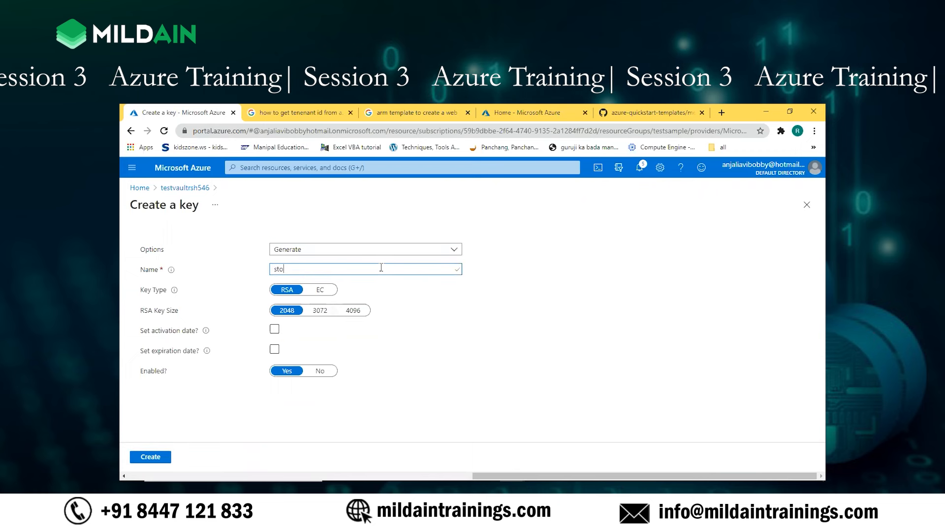
{"action": "type", "text": "rage"}
{"action": "left_click", "coordinate": [276, 330]}
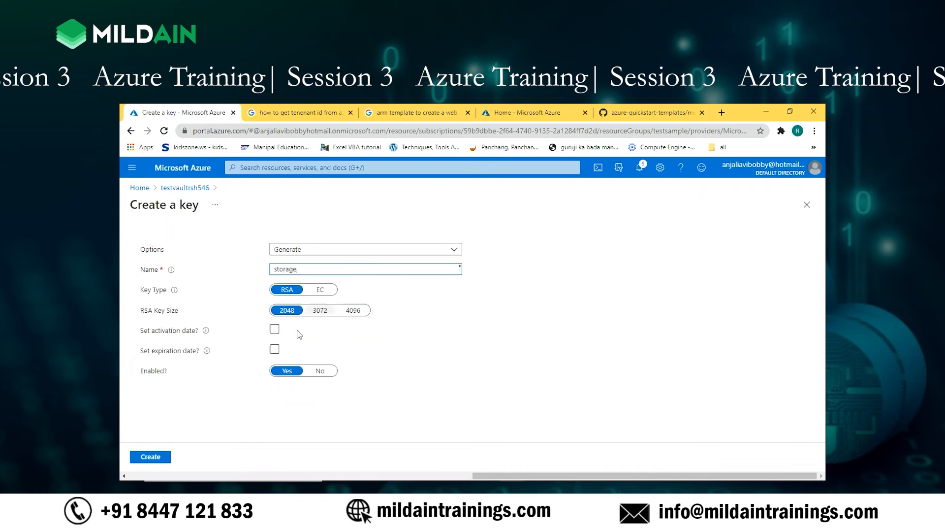
Step: Switch the storage key's type to EC and copy the Elliptic Curve Name label
{"action": "left_click", "coordinate": [319, 290]}
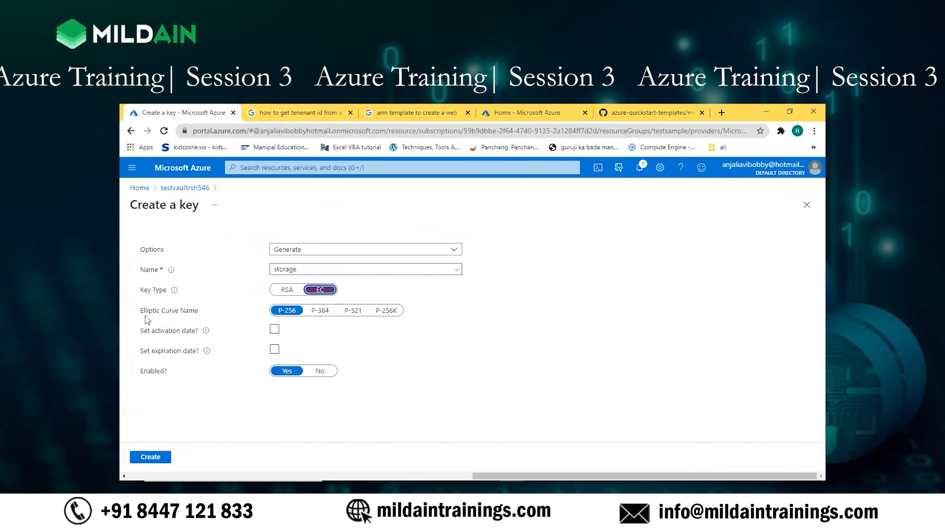
{"action": "left_click_drag", "start_coordinate": [142, 315], "coordinate": [199, 312]}
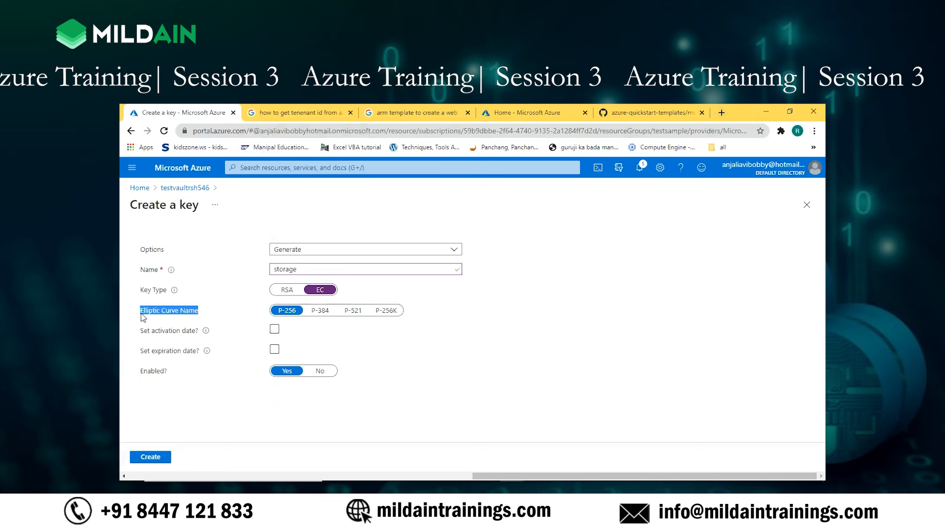
{"action": "right_click", "coordinate": [160, 317]}
{"action": "left_click", "coordinate": [164, 321]}
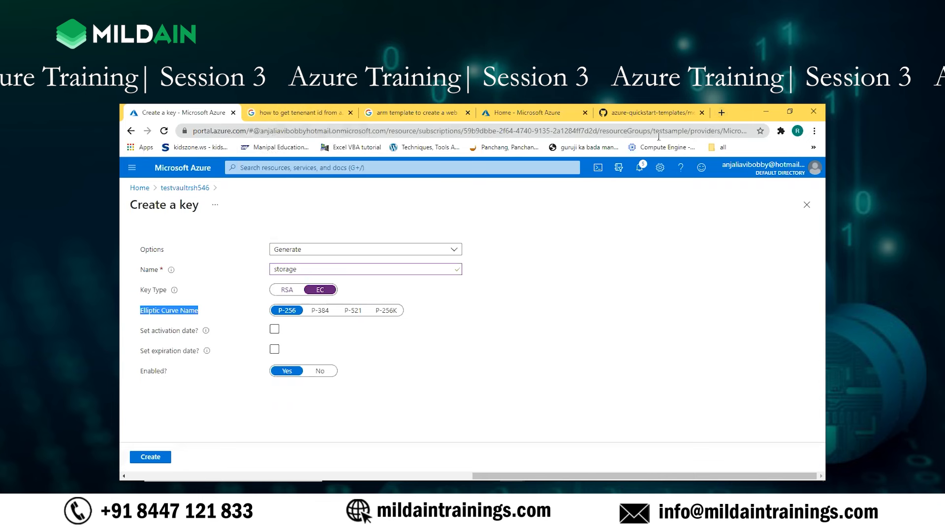
Step: Search Google in a new browser tab for "Elliptic Curve in keyvault", accepting the corrected spelling "key vault"
{"action": "left_click", "coordinate": [722, 113]}
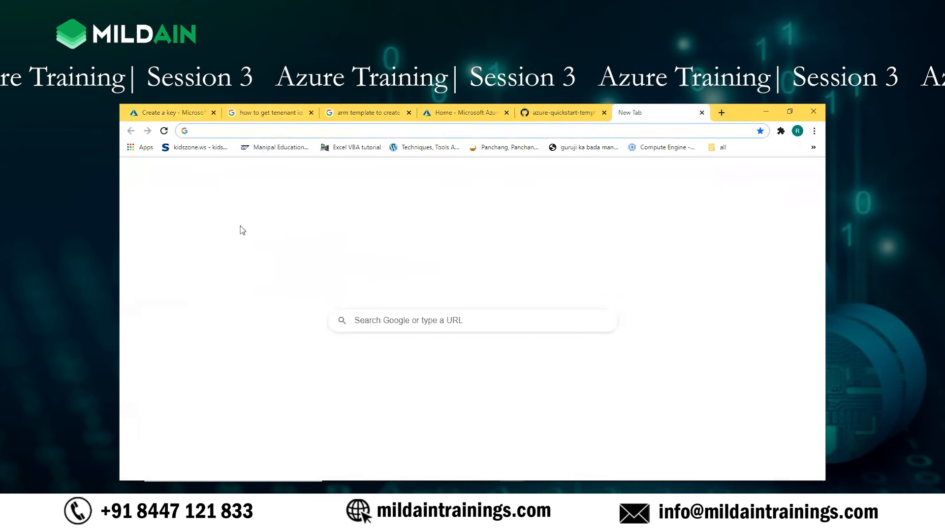
{"action": "right_click", "coordinate": [379, 324]}
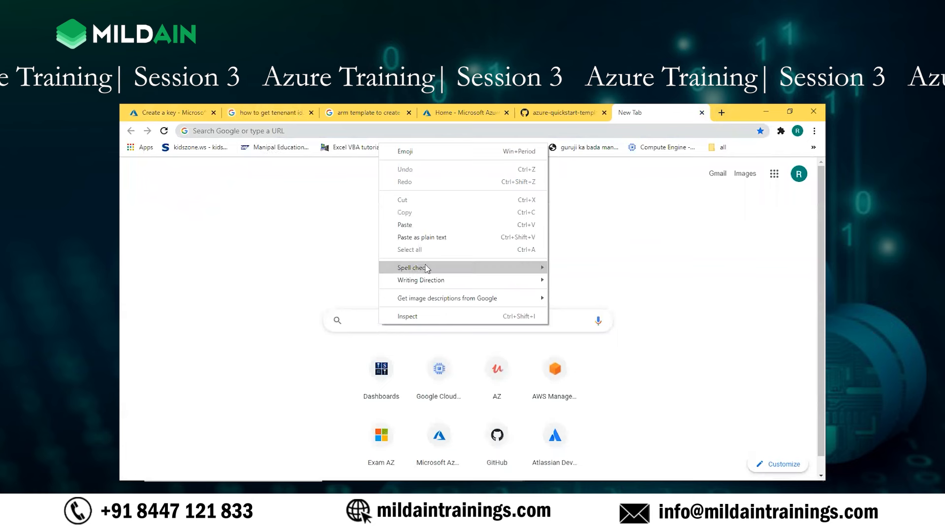
{"action": "left_click", "coordinate": [419, 235]}
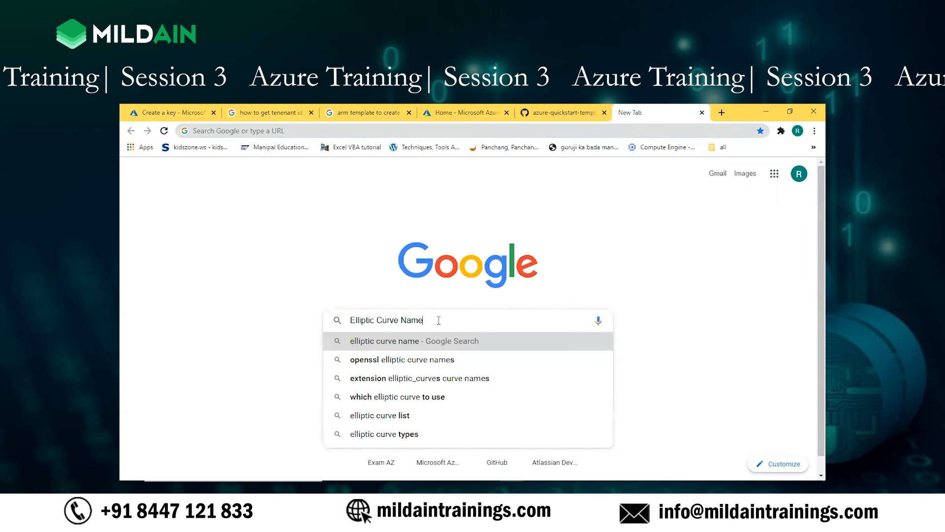
{"action": "key", "text": "BackSpace"}
{"action": "key", "text": "BackSpace"}
{"action": "key", "text": "BackSpace"}
{"action": "key", "text": "BackSpace"}
{"action": "key", "text": "BackSpace"}
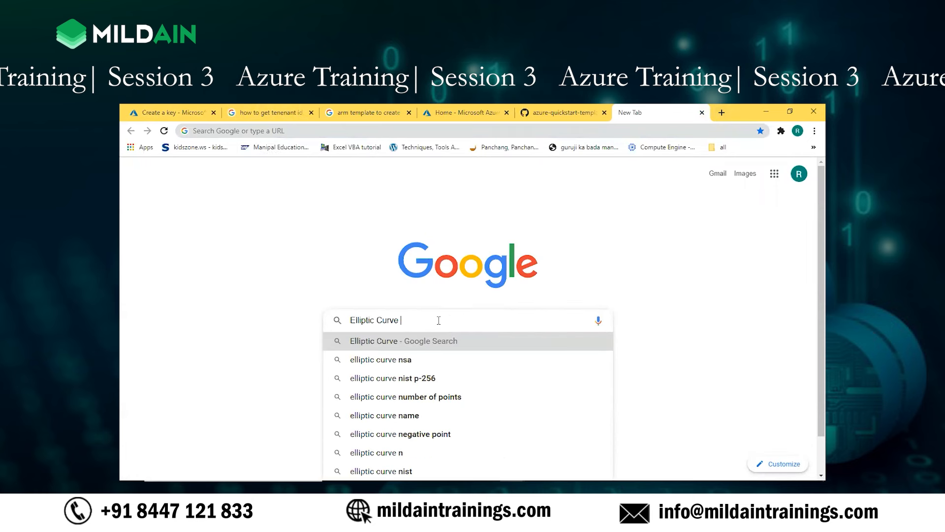
{"action": "type", "text": "in ke"}
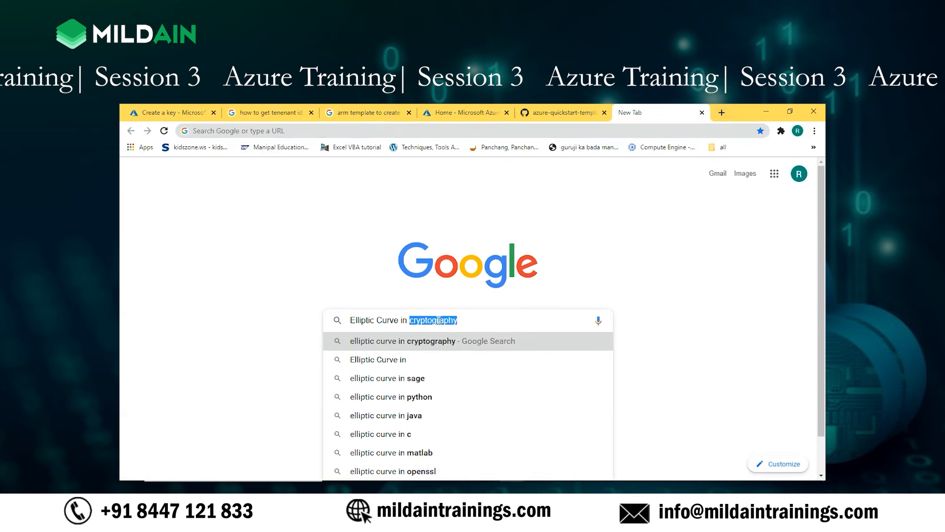
{"action": "type", "text": "yva"}
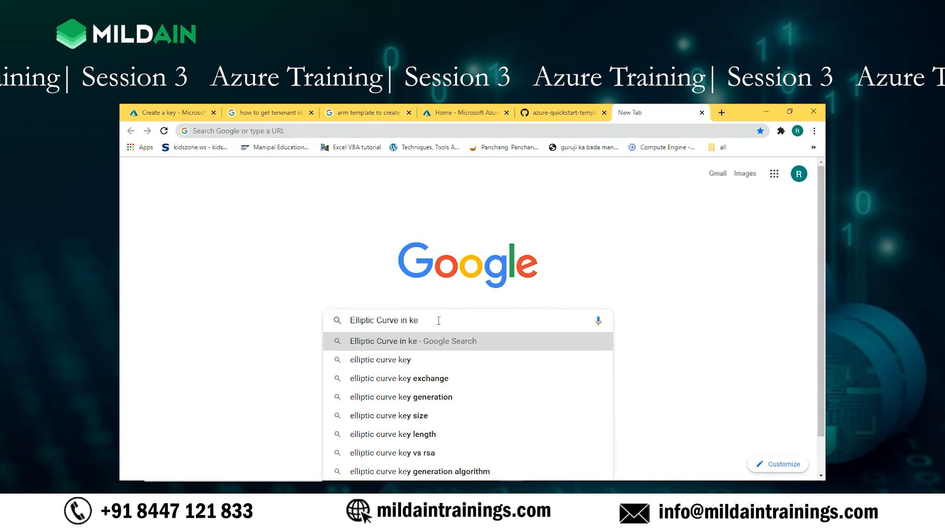
{"action": "type", "text": "ult"}
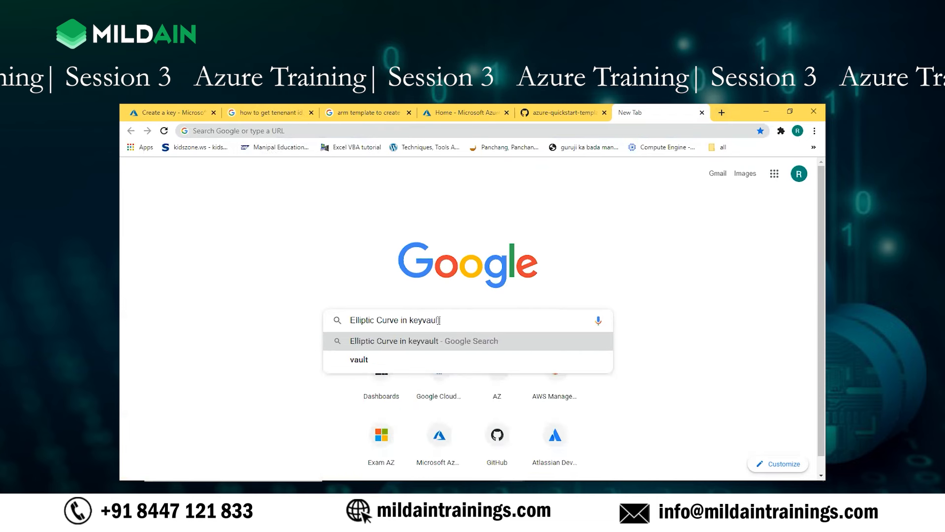
{"action": "key", "text": "Return"}
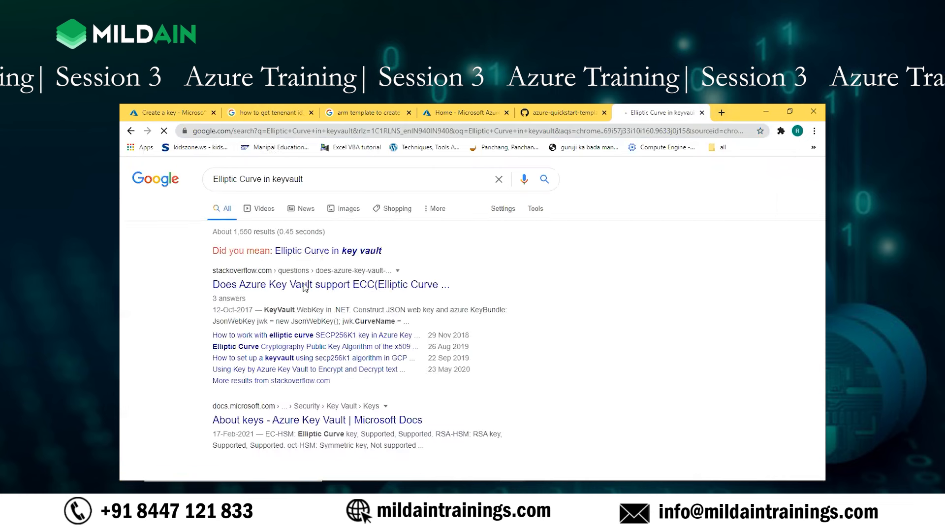
{"action": "left_click", "coordinate": [325, 253]}
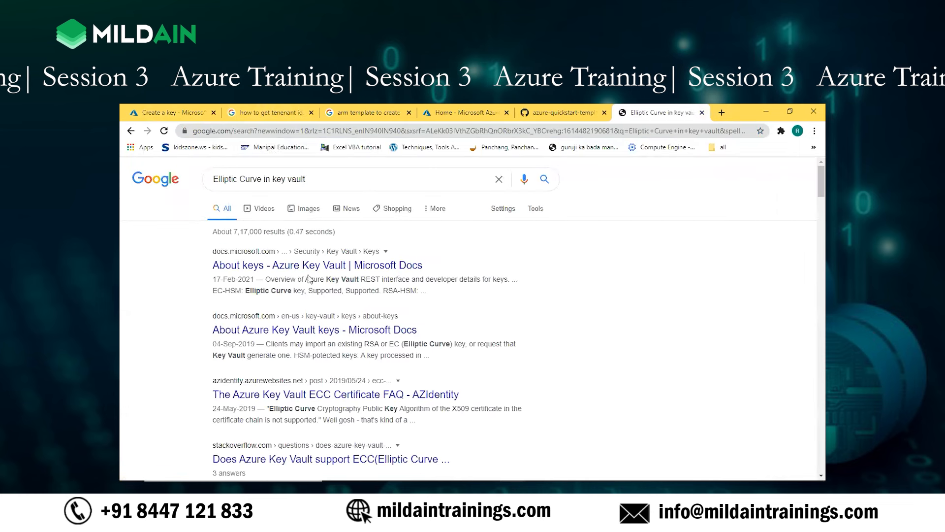
Step: Open the Microsoft Docs article "About keys - Azure Key Vault" and examine its key types, protection methods and compliance sections
{"action": "left_click", "coordinate": [344, 269]}
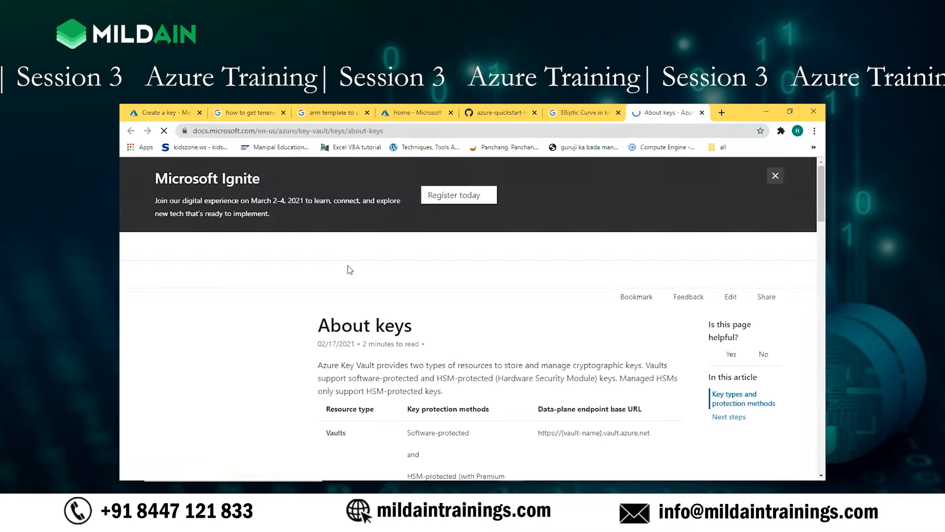
{"action": "scroll", "coordinate": [427, 288], "scroll_direction": "down", "scroll_amount": 2}
{"action": "scroll", "coordinate": [428, 288], "scroll_direction": "down", "scroll_amount": 5}
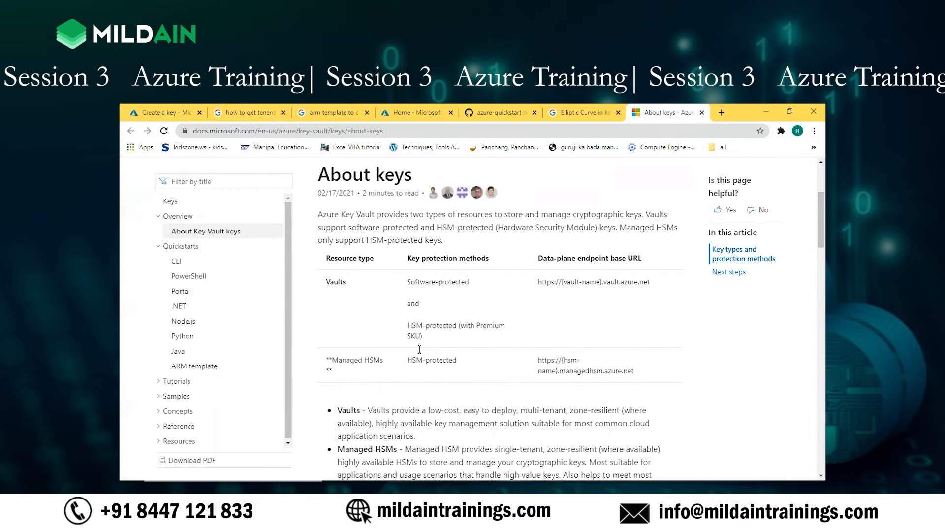
{"action": "scroll", "coordinate": [418, 349], "scroll_direction": "down", "scroll_amount": 4}
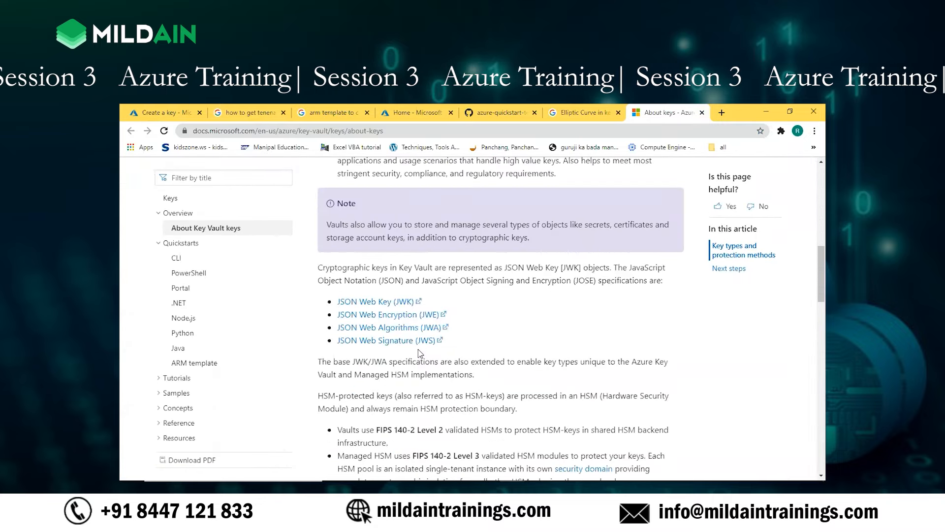
{"action": "scroll", "coordinate": [418, 350], "scroll_direction": "down", "scroll_amount": 5}
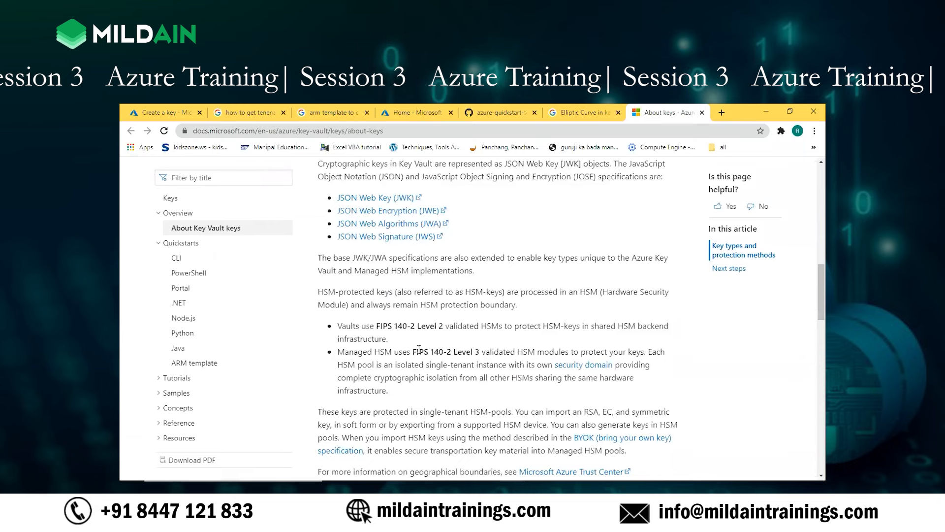
{"action": "scroll", "coordinate": [419, 351], "scroll_direction": "down", "scroll_amount": 2}
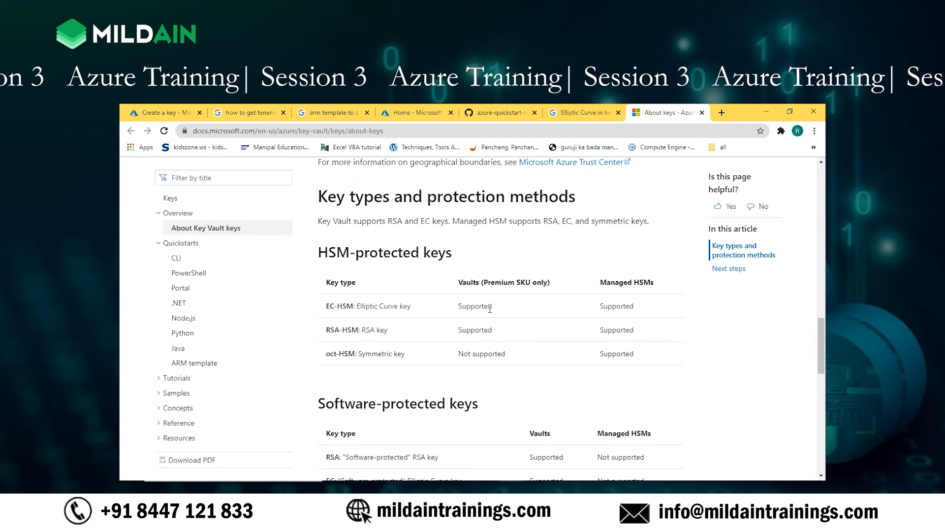
{"action": "scroll", "coordinate": [503, 308], "scroll_direction": "down", "scroll_amount": 1}
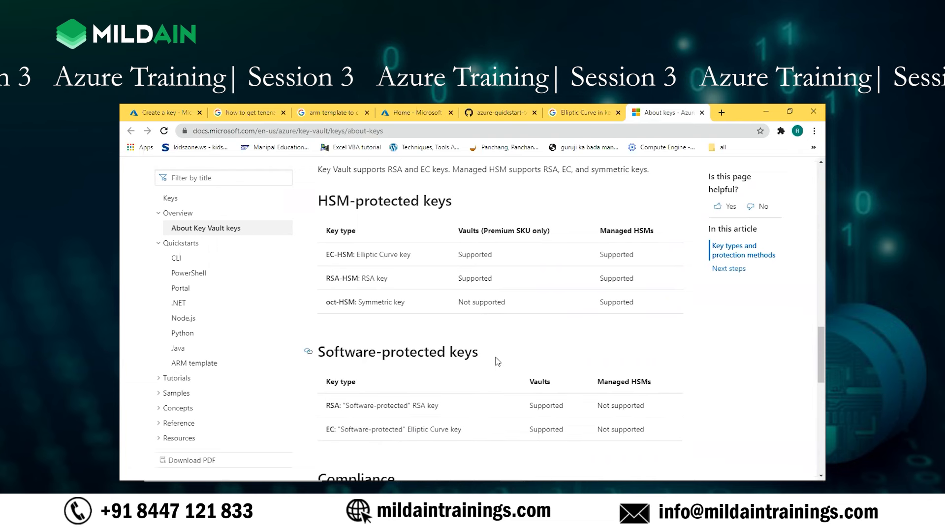
{"action": "scroll", "coordinate": [498, 361], "scroll_direction": "down", "scroll_amount": 2}
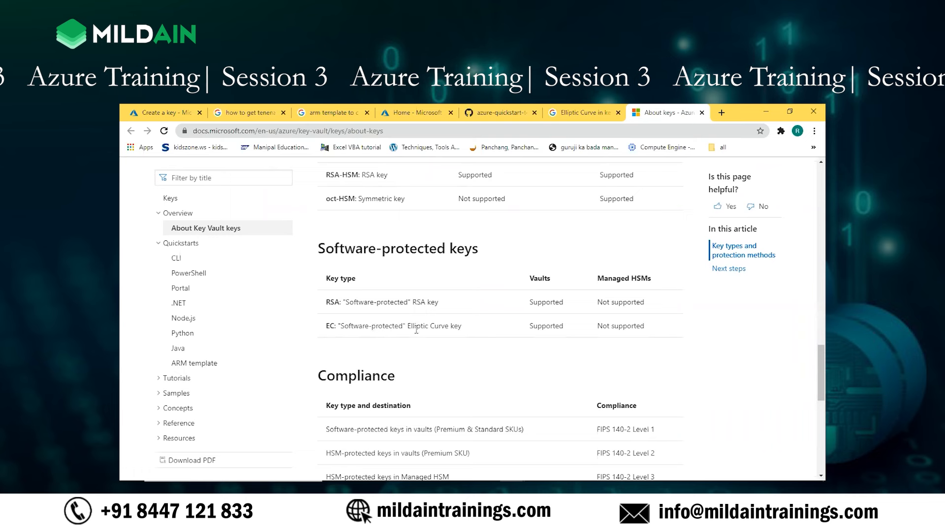
{"action": "scroll", "coordinate": [457, 337], "scroll_direction": "down", "scroll_amount": 1}
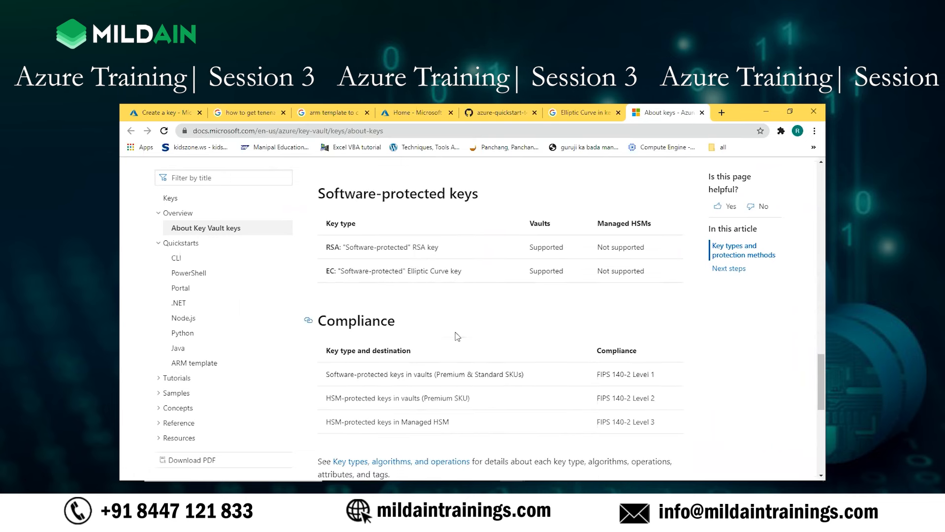
{"action": "scroll", "coordinate": [457, 337], "scroll_direction": "down", "scroll_amount": 1}
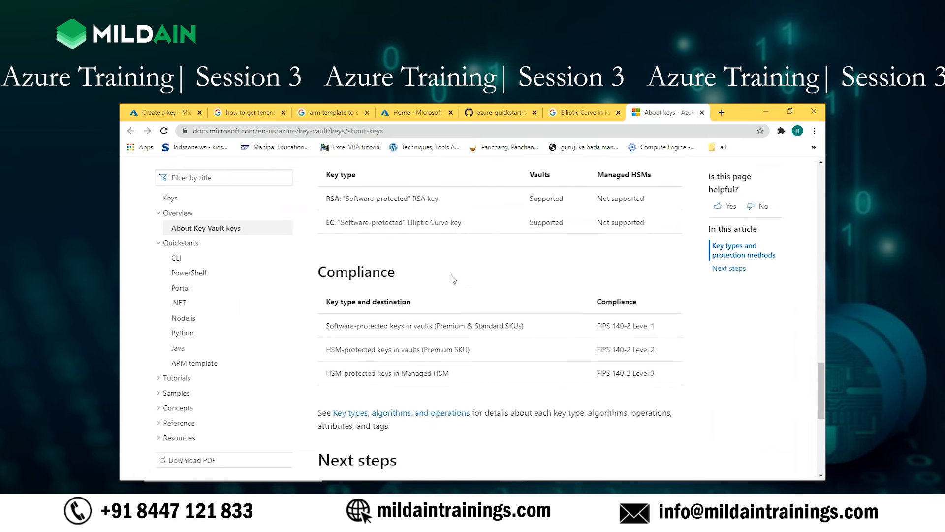
{"action": "scroll", "coordinate": [449, 300], "scroll_direction": "down", "scroll_amount": 2}
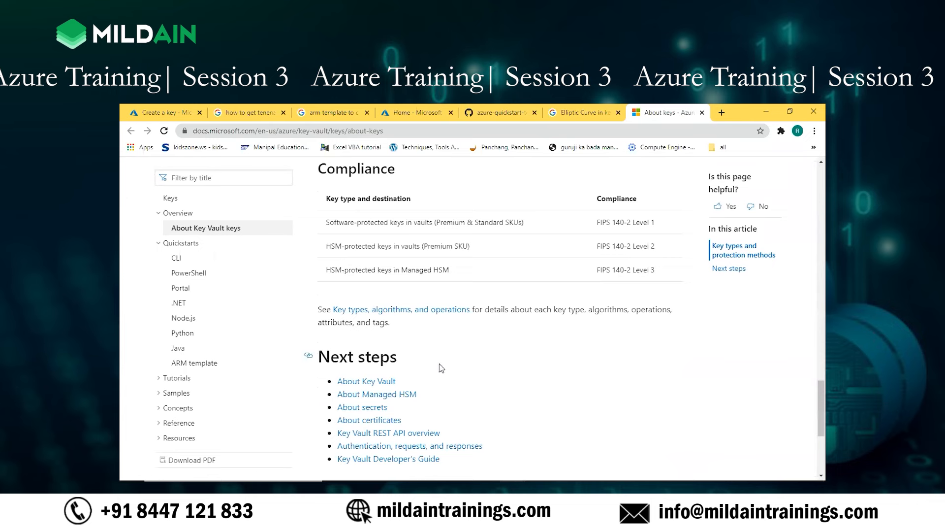
{"action": "scroll", "coordinate": [439, 363], "scroll_direction": "down", "scroll_amount": 2}
{"action": "scroll", "coordinate": [439, 365], "scroll_direction": "up", "scroll_amount": 10}
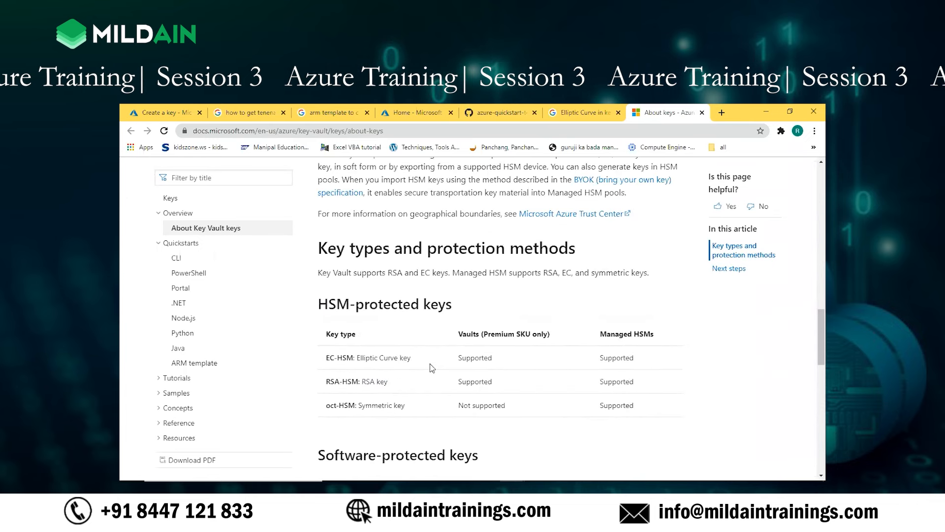
{"action": "scroll", "coordinate": [430, 363], "scroll_direction": "up", "scroll_amount": 4}
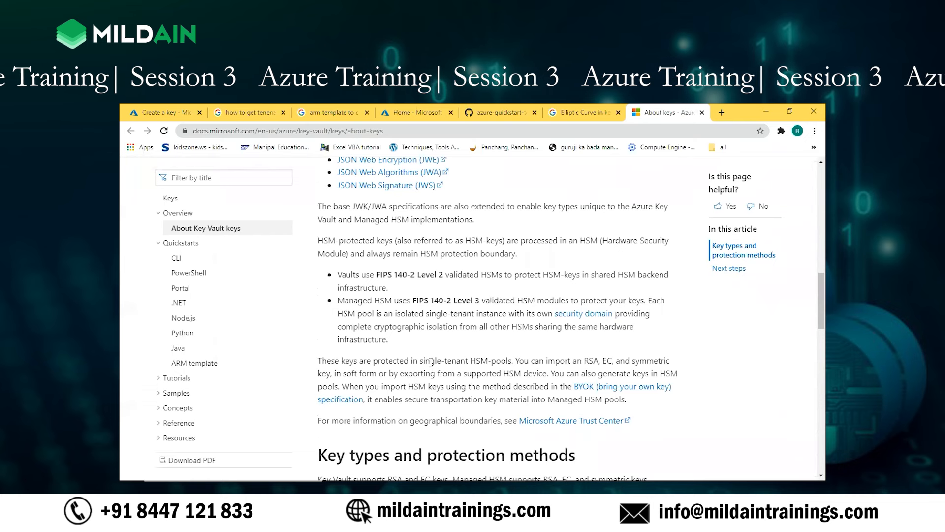
Step: Return to the key creation form, set the storage key's type to RSA, and enable an activation date
{"action": "left_click", "coordinate": [171, 114]}
{"action": "left_click", "coordinate": [287, 289]}
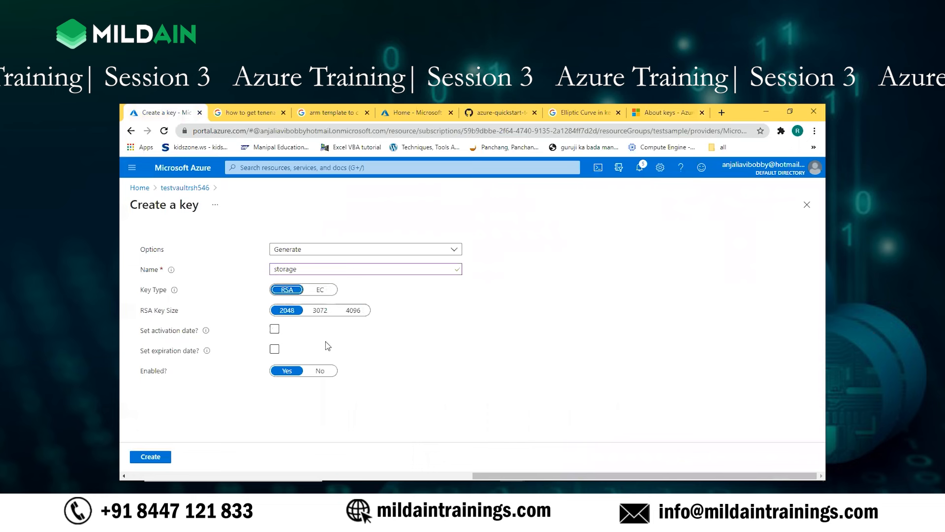
{"action": "left_click", "coordinate": [359, 352]}
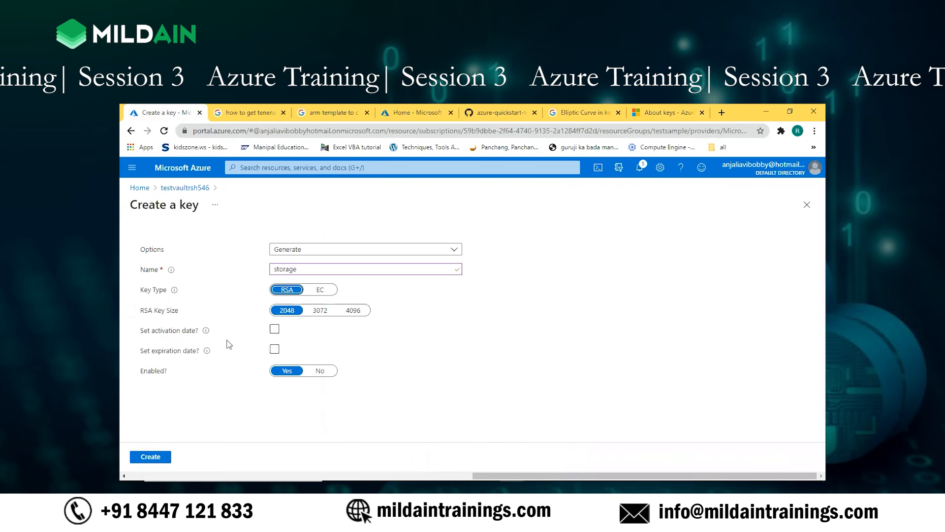
{"action": "left_click", "coordinate": [277, 332]}
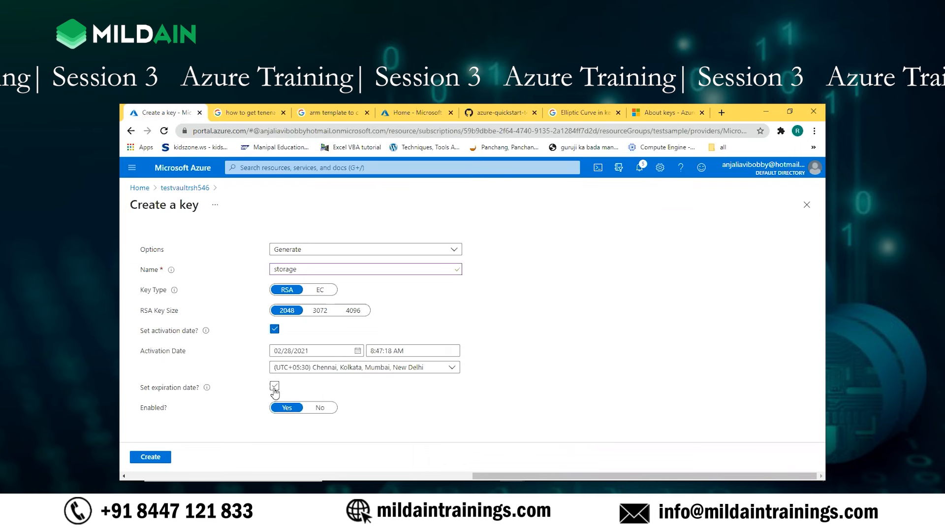
Step: Enable an expiration date for the storage key and set it to 05/28/2021
{"action": "left_click", "coordinate": [274, 386]}
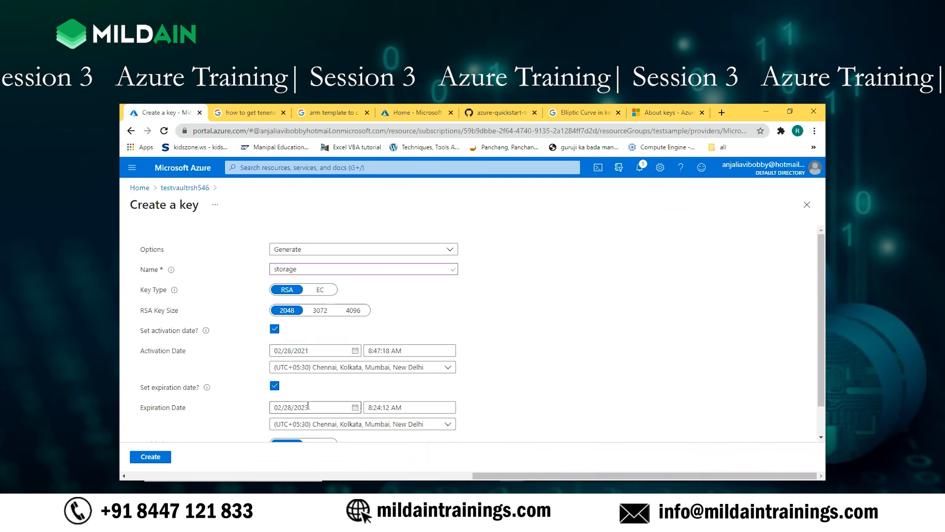
{"action": "left_click", "coordinate": [355, 409]}
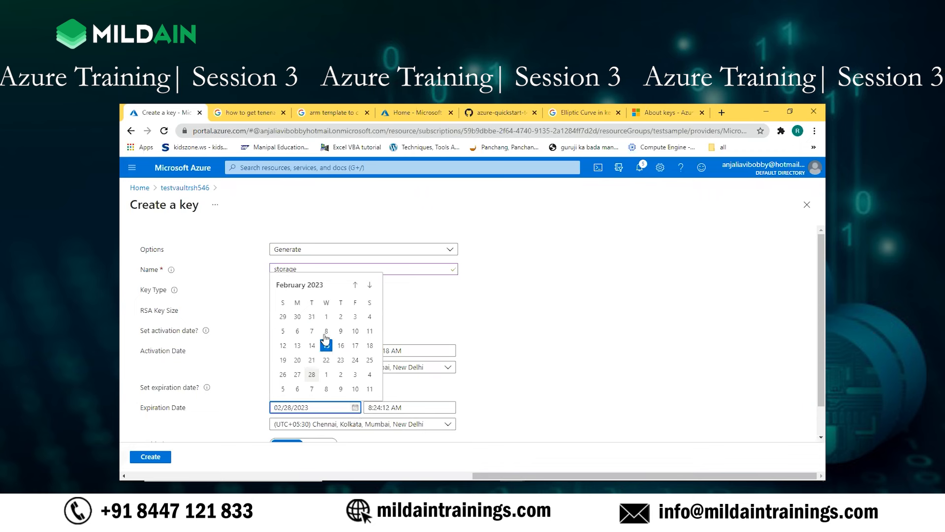
{"action": "left_click", "coordinate": [355, 286]}
{"action": "left_click", "coordinate": [355, 285]}
{"action": "left_click", "coordinate": [355, 285]}
{"action": "left_click", "coordinate": [355, 286]}
{"action": "left_click", "coordinate": [355, 286]}
{"action": "left_click", "coordinate": [355, 286]}
{"action": "left_click", "coordinate": [355, 285]}
{"action": "left_click", "coordinate": [355, 285]}
{"action": "left_click", "coordinate": [355, 285]}
{"action": "left_click", "coordinate": [355, 286]}
{"action": "left_click", "coordinate": [355, 286]}
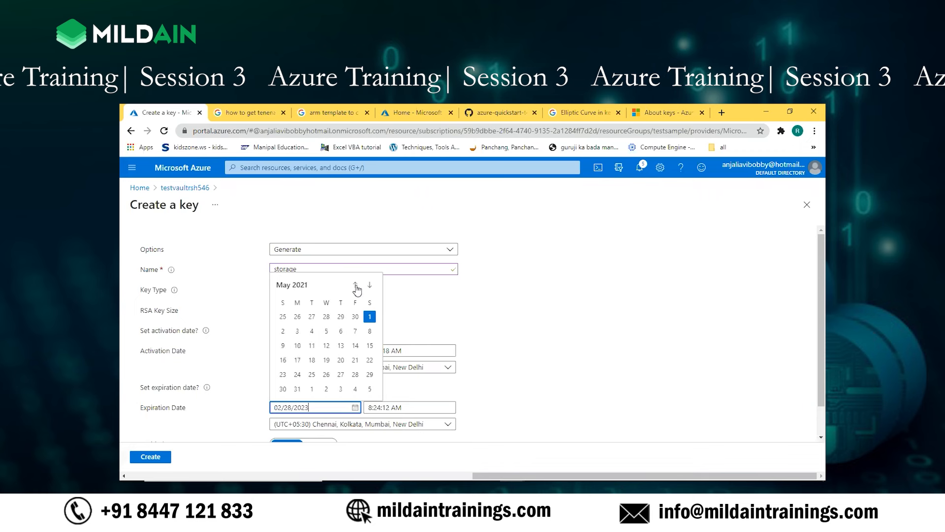
{"action": "left_click", "coordinate": [355, 287]}
{"action": "left_click", "coordinate": [370, 291]}
{"action": "left_click", "coordinate": [371, 291]}
{"action": "left_click", "coordinate": [370, 290]}
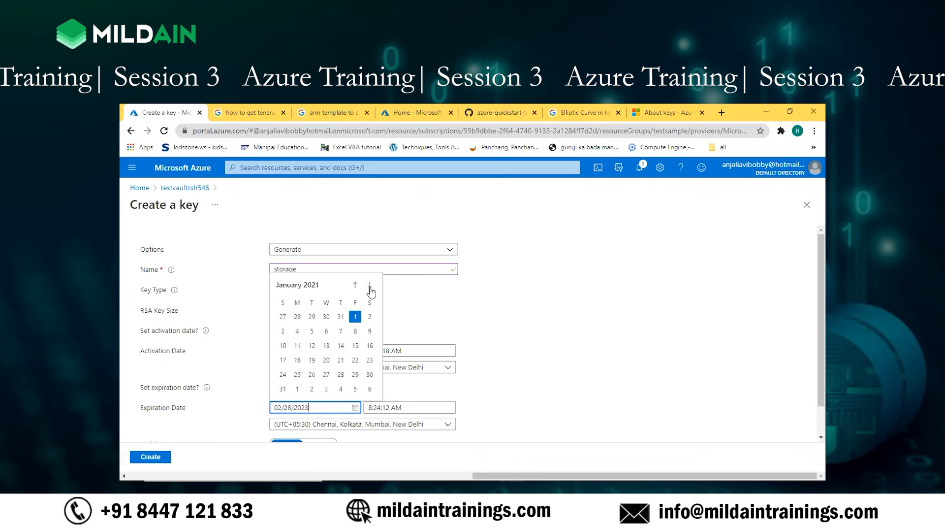
{"action": "left_click", "coordinate": [370, 289]}
{"action": "left_click", "coordinate": [370, 290]}
{"action": "left_click", "coordinate": [371, 286]}
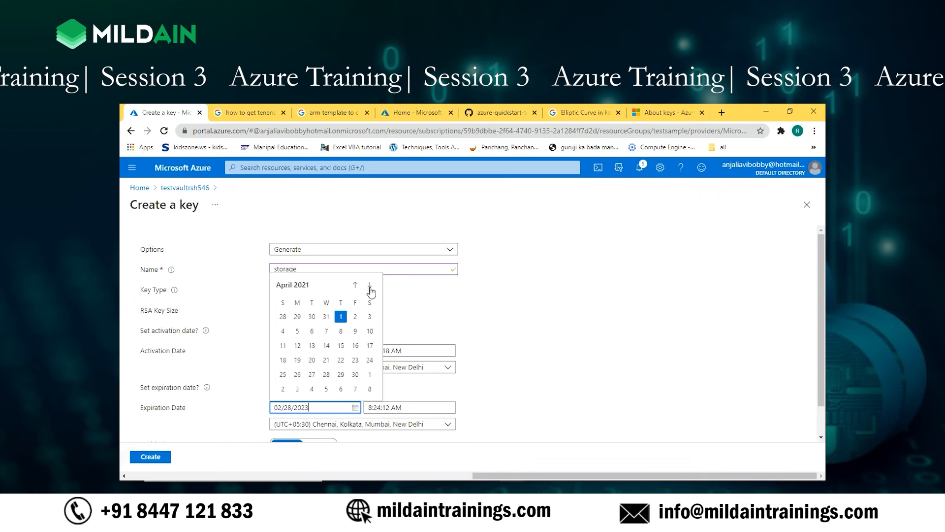
{"action": "left_click", "coordinate": [371, 286]}
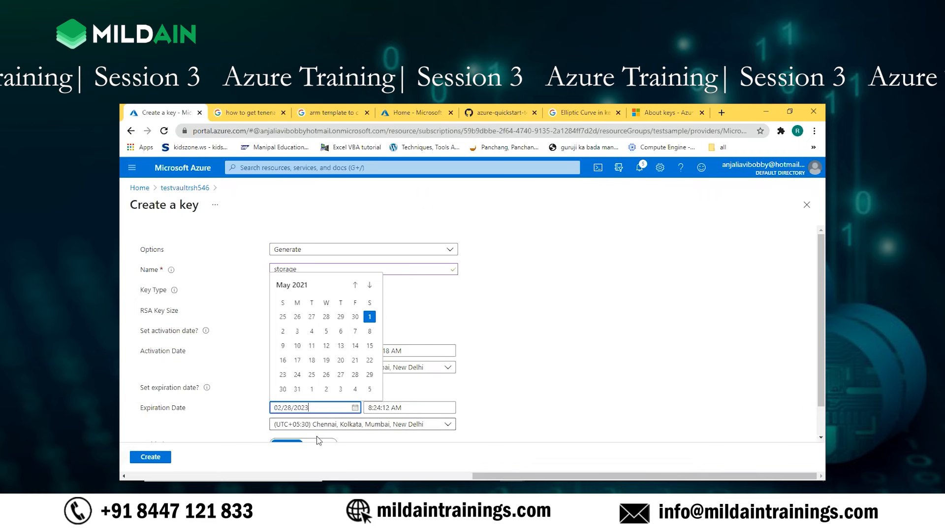
{"action": "left_click", "coordinate": [355, 374]}
Step: Set the storage key's Enabled option to Yes and try to create the key
{"action": "scroll", "coordinate": [418, 414], "scroll_direction": "down", "scroll_amount": 1}
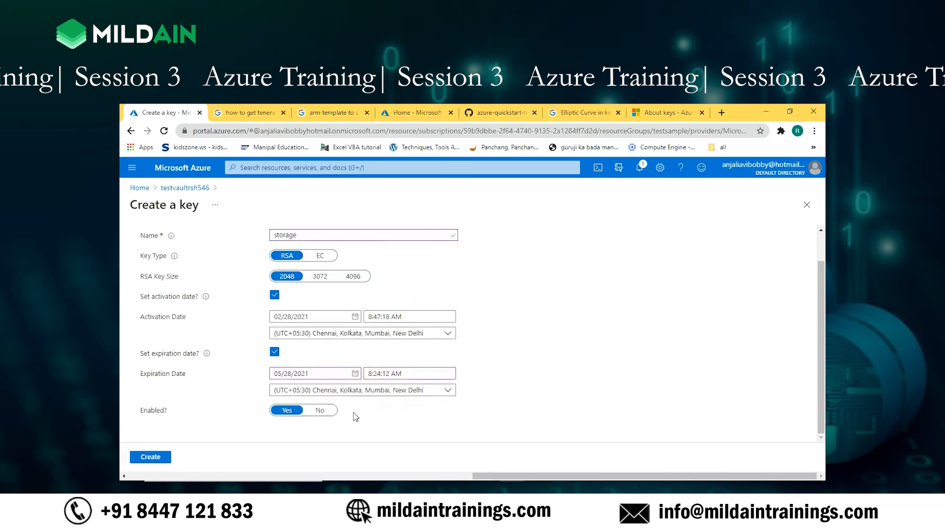
{"action": "left_click", "coordinate": [287, 413]}
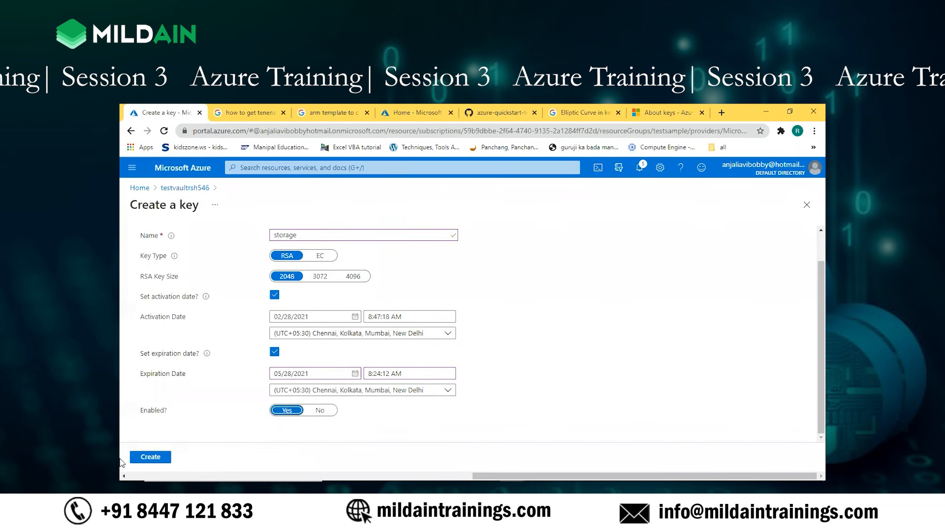
{"action": "left_click", "coordinate": [154, 458]}
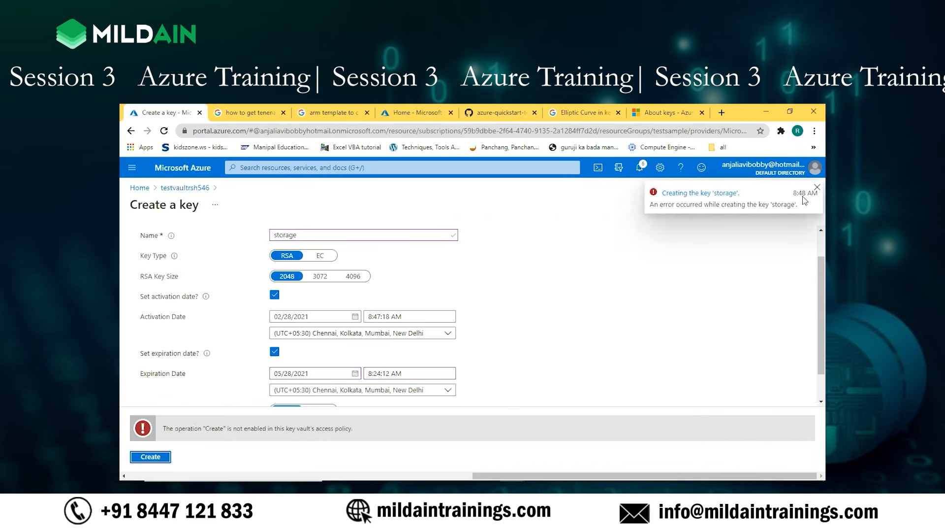
Step: Open the error details for the storage key creation, examine the code and messages, and return to the vault
{"action": "left_click", "coordinate": [672, 194]}
{"action": "left_click", "coordinate": [522, 189]}
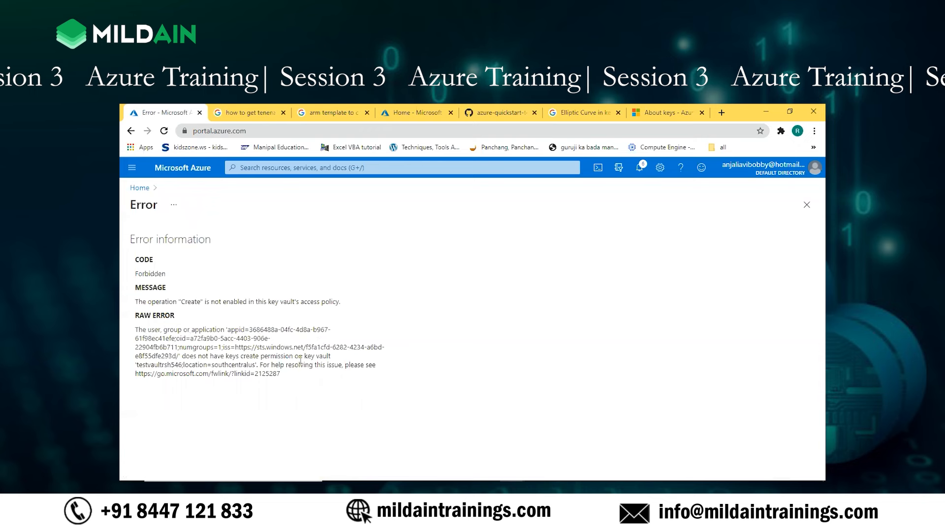
{"action": "left_click", "coordinate": [131, 131]}
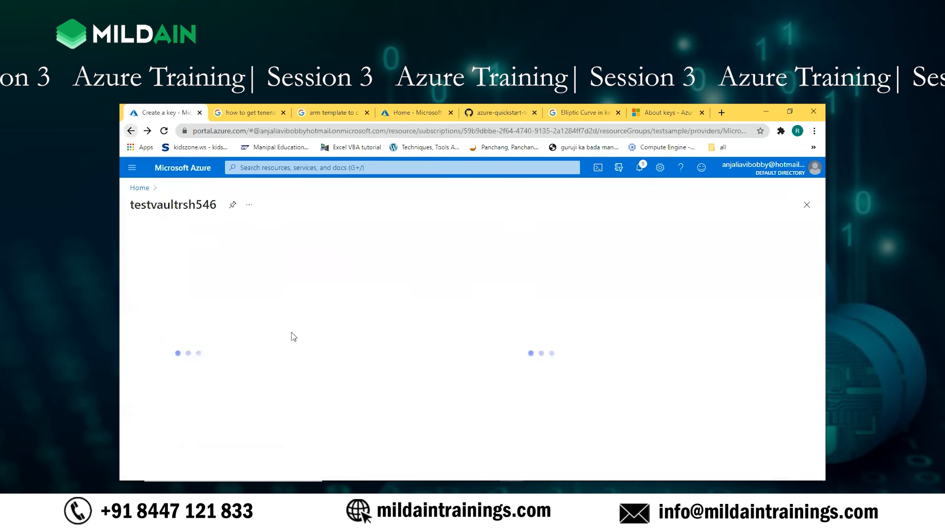
Step: Review the vault's access policies and its keys list, then return to the access policies
{"action": "left_click", "coordinate": [199, 425]}
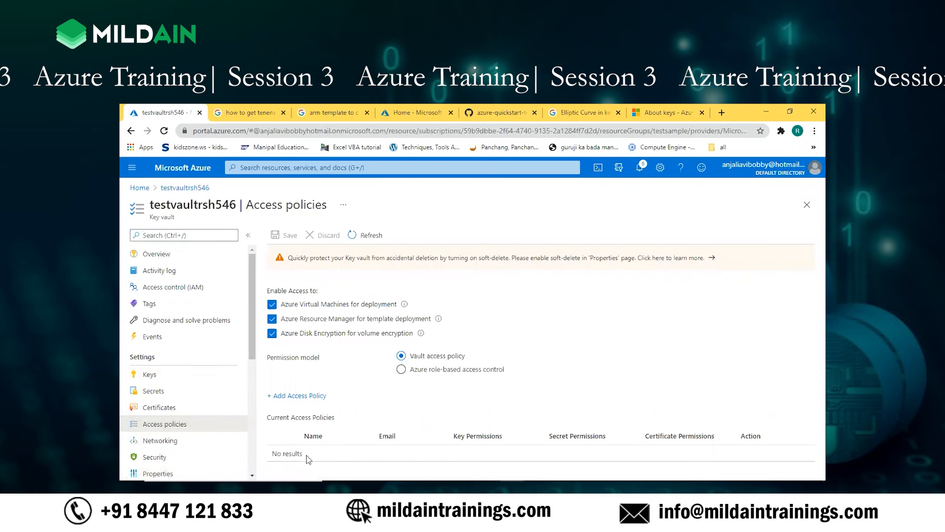
{"action": "left_click", "coordinate": [148, 376]}
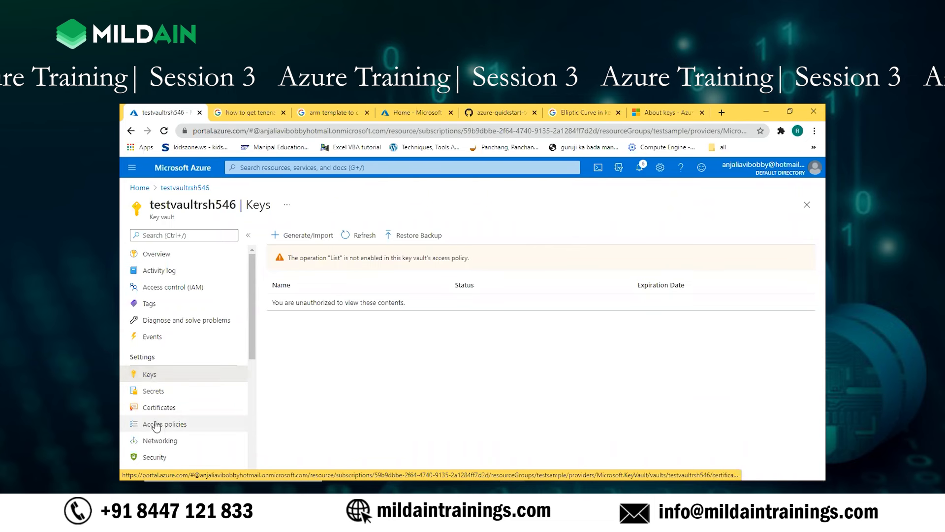
{"action": "left_click", "coordinate": [155, 425]}
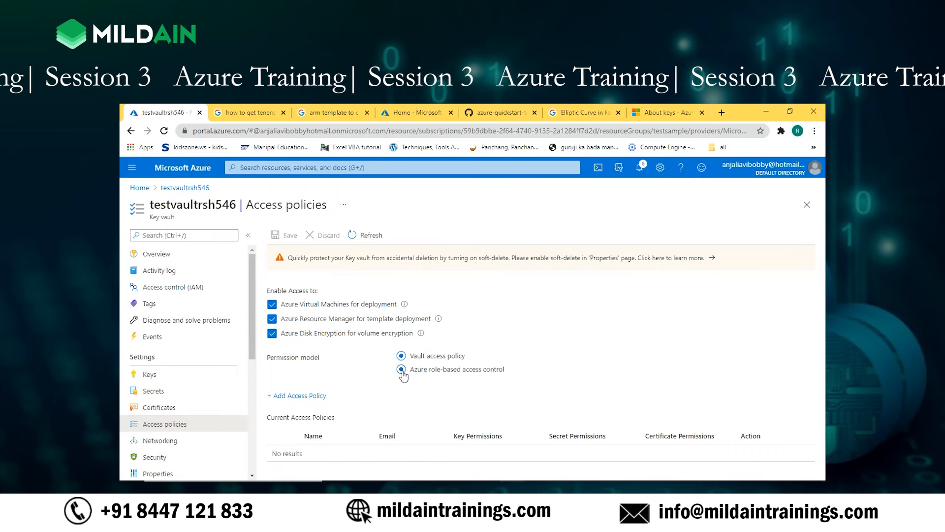
Step: Try the Azure role-based access control permission model, review its guidance, and switch back to Vault access policy without saving
{"action": "left_click", "coordinate": [401, 369]}
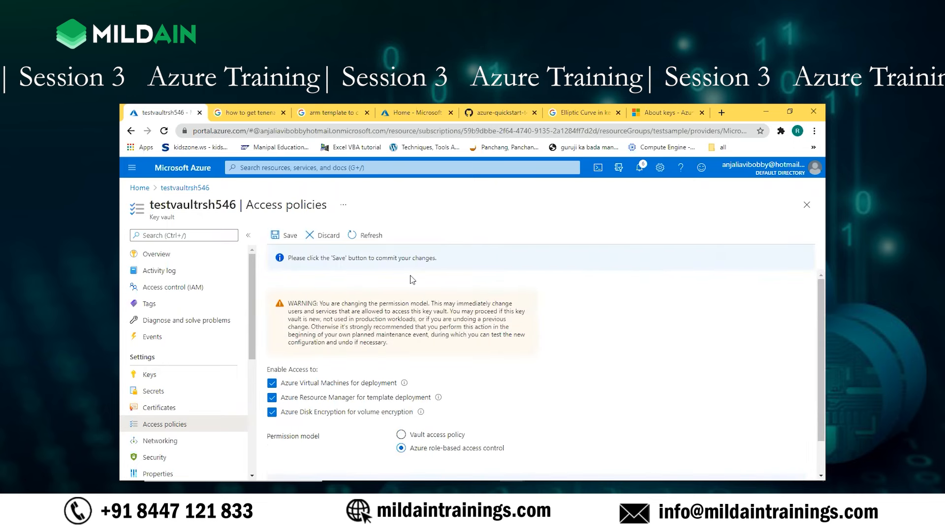
{"action": "scroll", "coordinate": [442, 421], "scroll_direction": "down", "scroll_amount": 1}
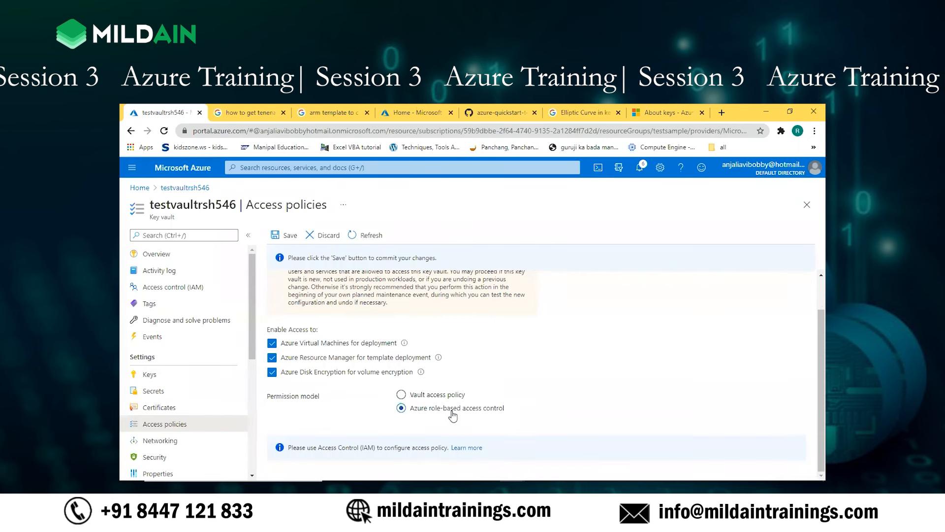
{"action": "left_click", "coordinate": [401, 395]}
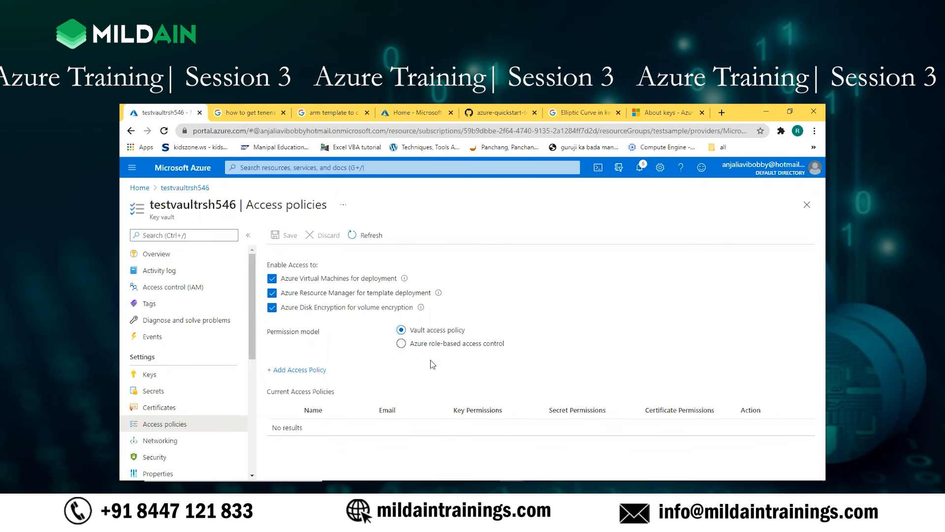
{"action": "left_click", "coordinate": [406, 345]}
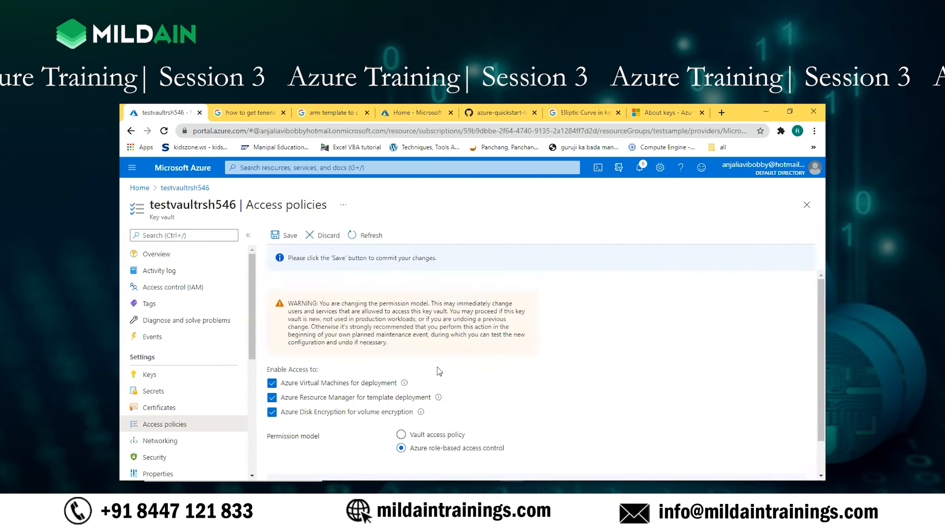
{"action": "scroll", "coordinate": [440, 370], "scroll_direction": "down", "scroll_amount": 1}
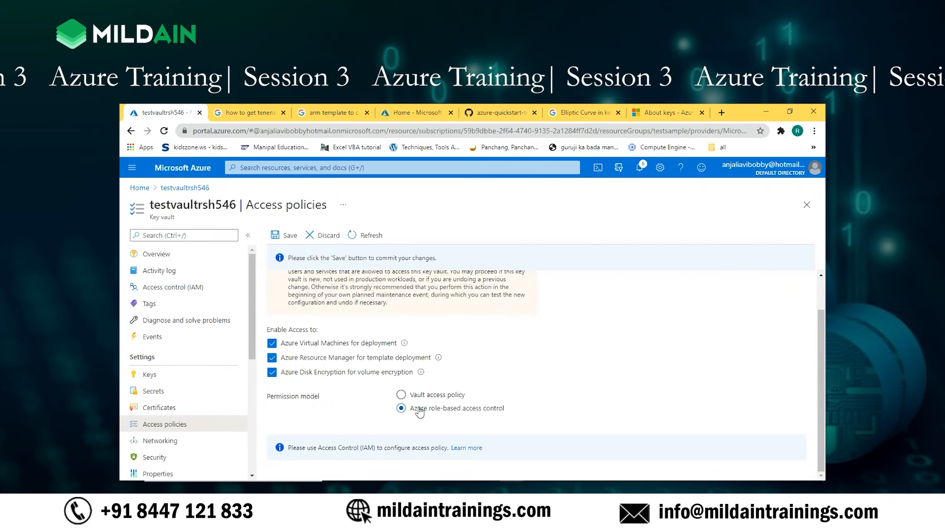
{"action": "left_click", "coordinate": [402, 395]}
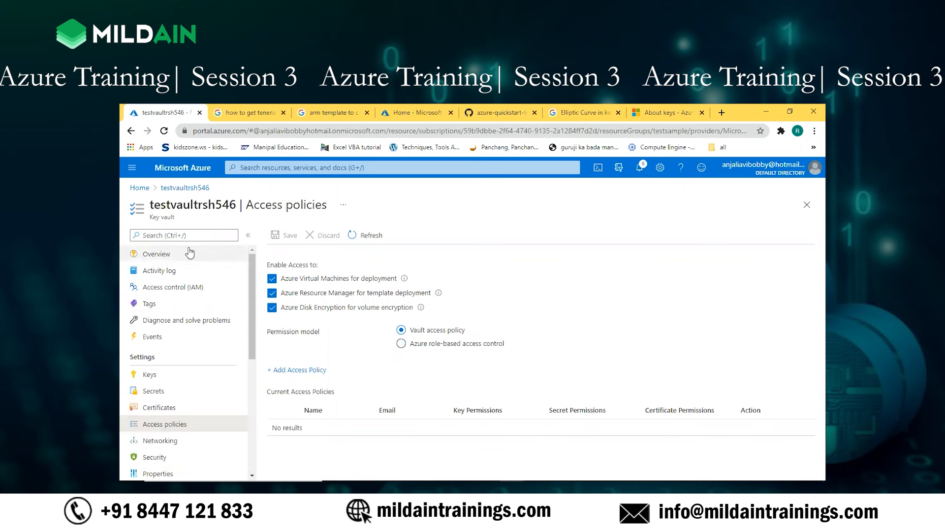
Step: Start adding an access policy to the vault and open the list of permission templates
{"action": "left_click", "coordinate": [285, 370]}
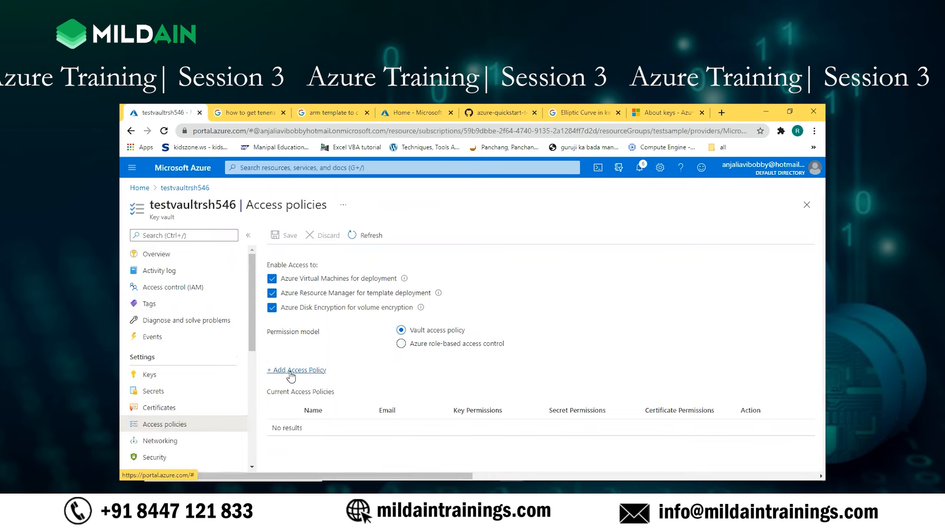
{"action": "left_click", "coordinate": [311, 256]}
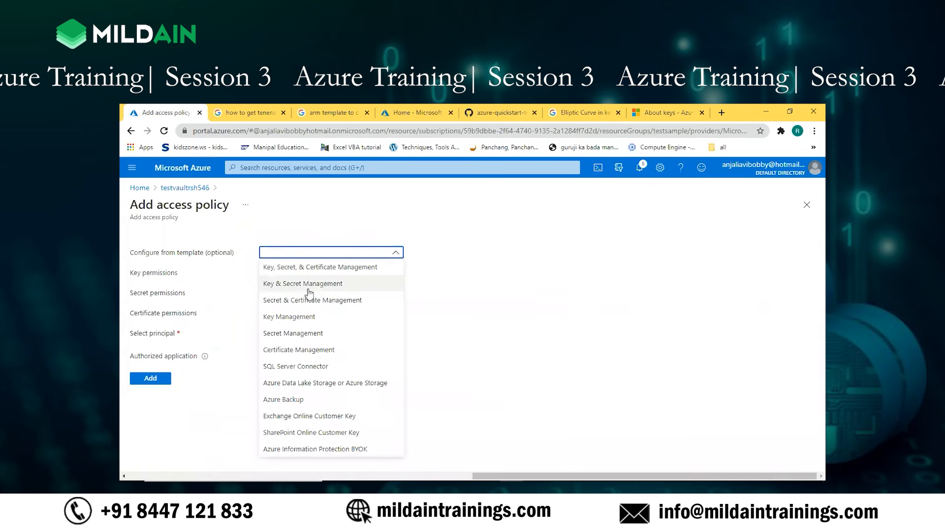